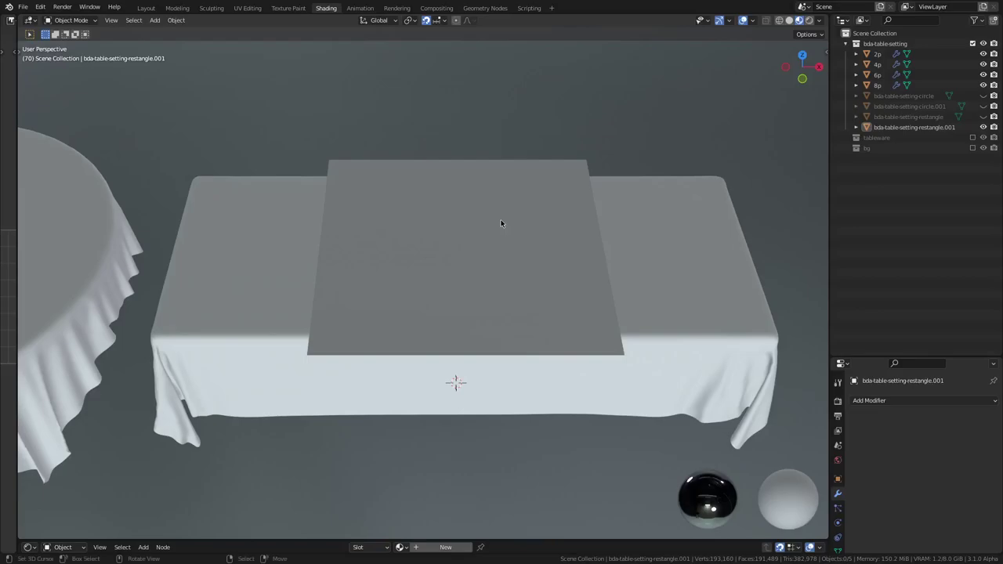
Give the rectangle plane a Geometry Nodes modifier using the bda-table-setting-restangle node group
click(566, 167)
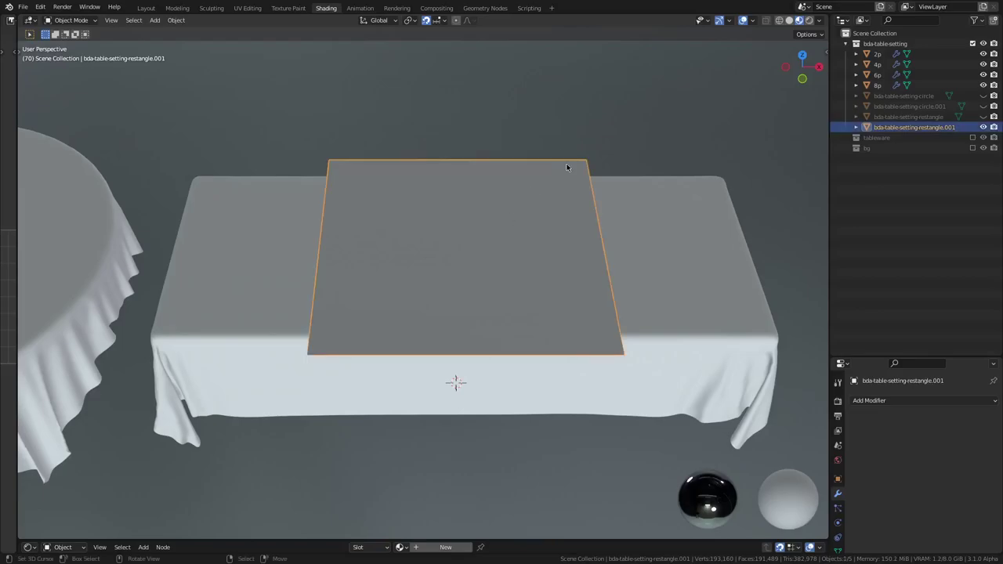
click(873, 402)
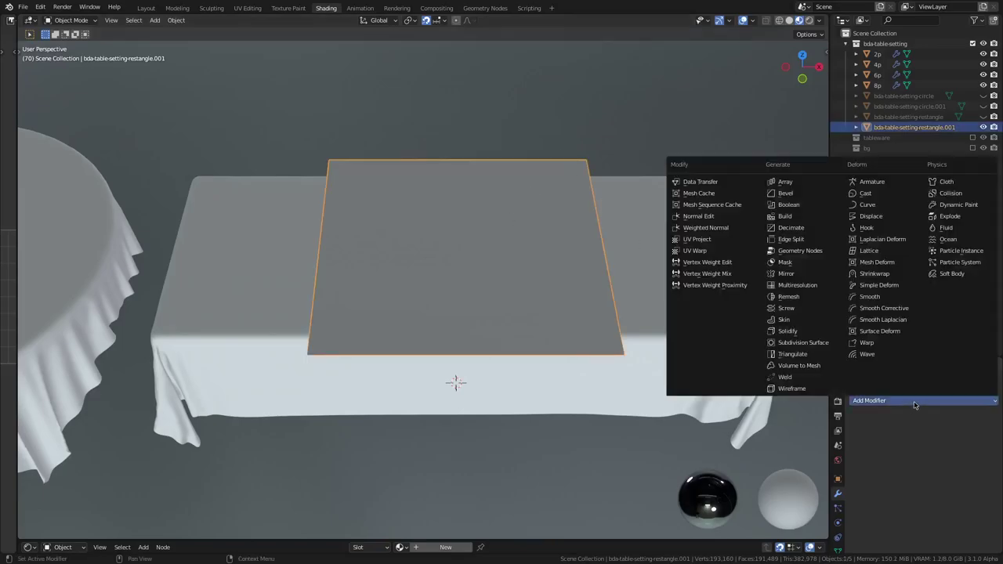
click(800, 251)
click(861, 457)
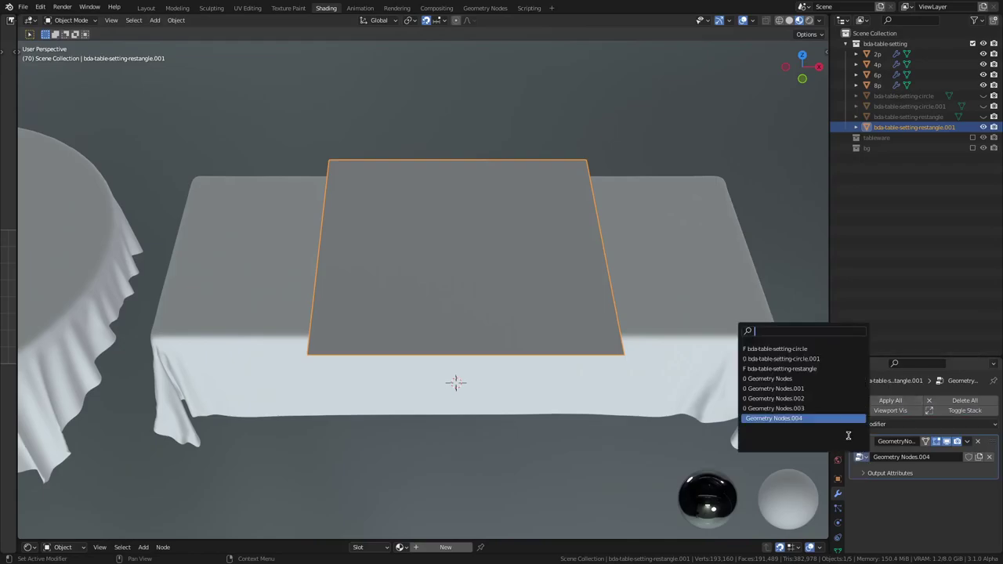
key(Return)
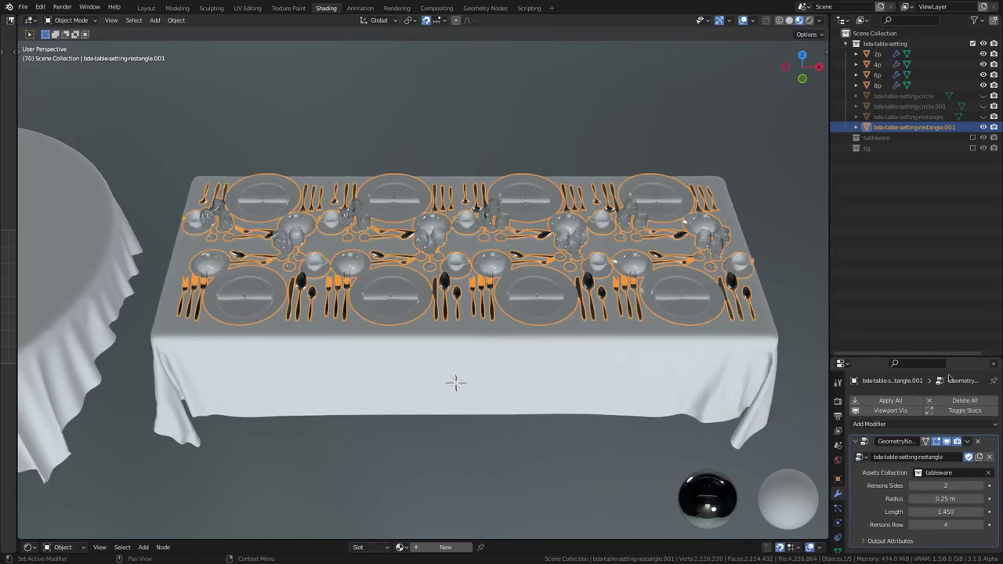
drag(959, 357, 959, 231)
key(alt+a)
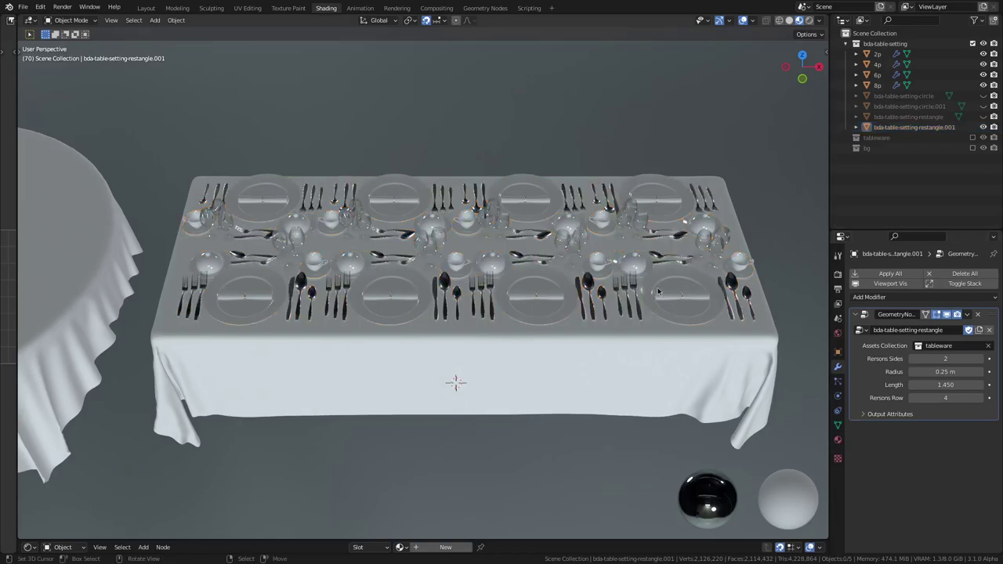
shift+middle_drag(572, 339, 486, 340)
scroll(485, 340, up, 3)
mouse_move(405, 367)
middle_down()
mouse_move(267, 335)
mouse_move(355, 350)
mouse_move(498, 350)
mouse_move(403, 405)
mouse_move(279, 350)
mouse_move(399, 365)
mouse_move(517, 343)
mouse_move(464, 335)
middle_up()
scroll(498, 349, up, 2)
scroll(464, 336, down, 3)
key(KP_7)
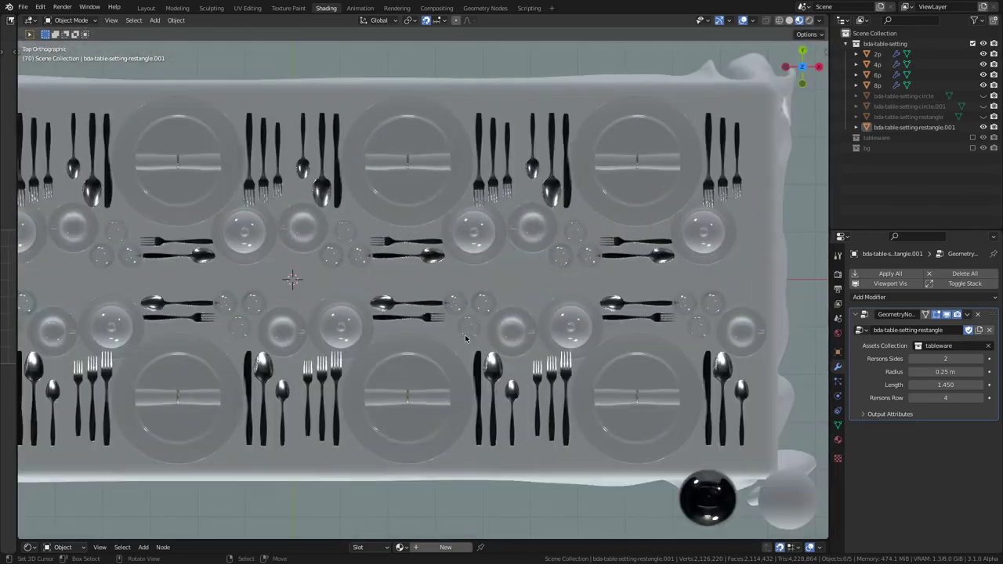
click(913, 360)
scroll(470, 313, down, 4)
shift+middle_drag(426, 327, 504, 328)
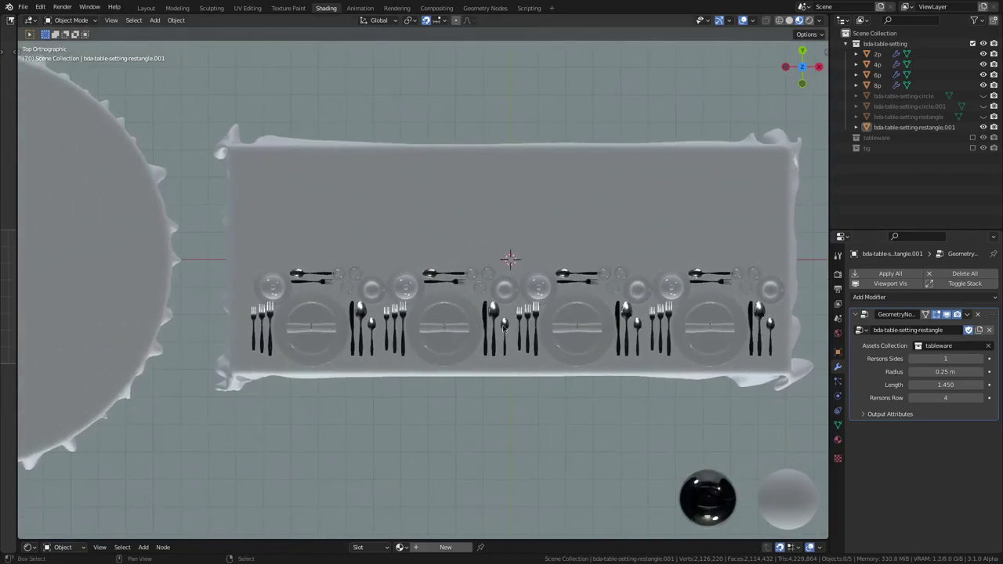
click(981, 359)
click(911, 398)
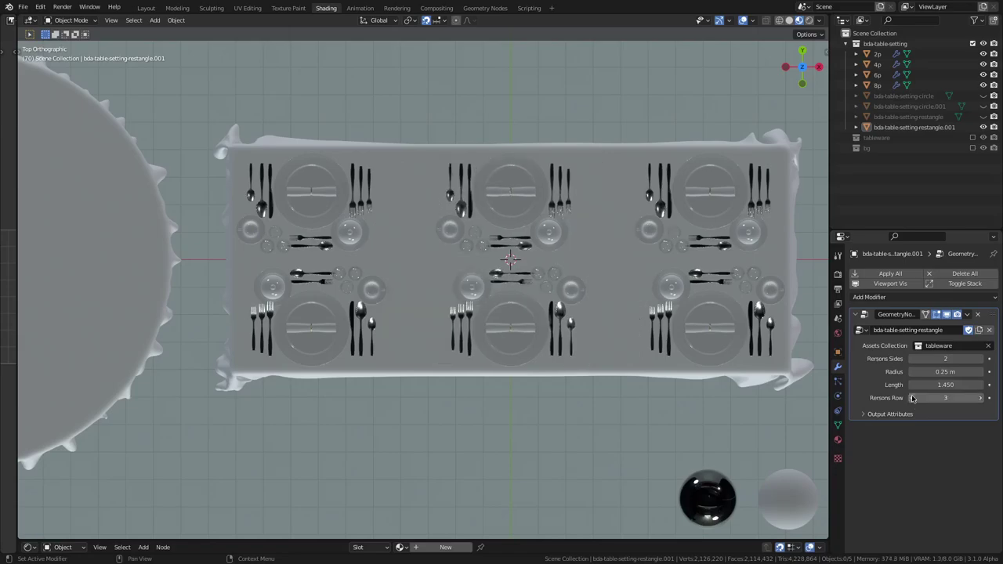
click(912, 398)
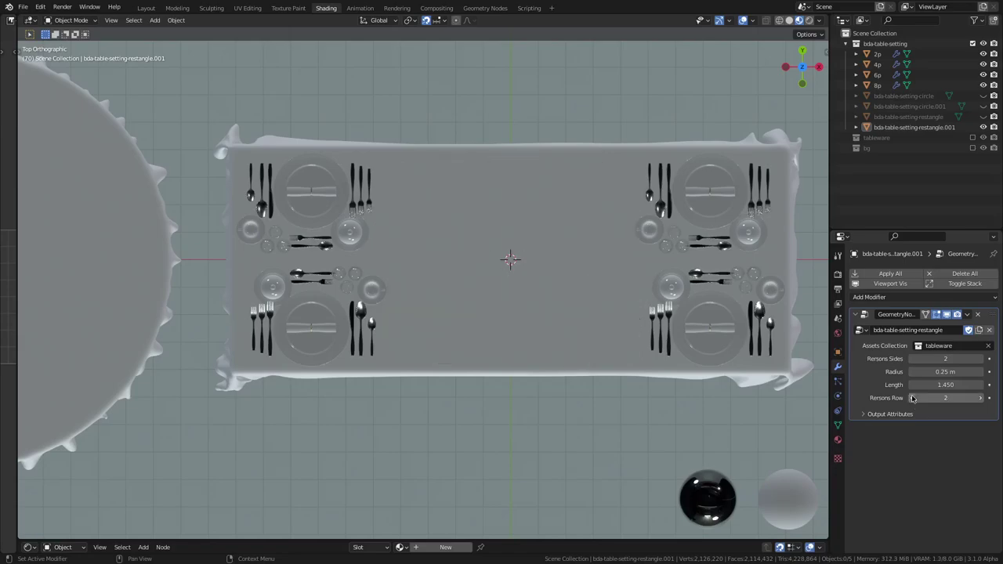
click(982, 398)
click(982, 398)
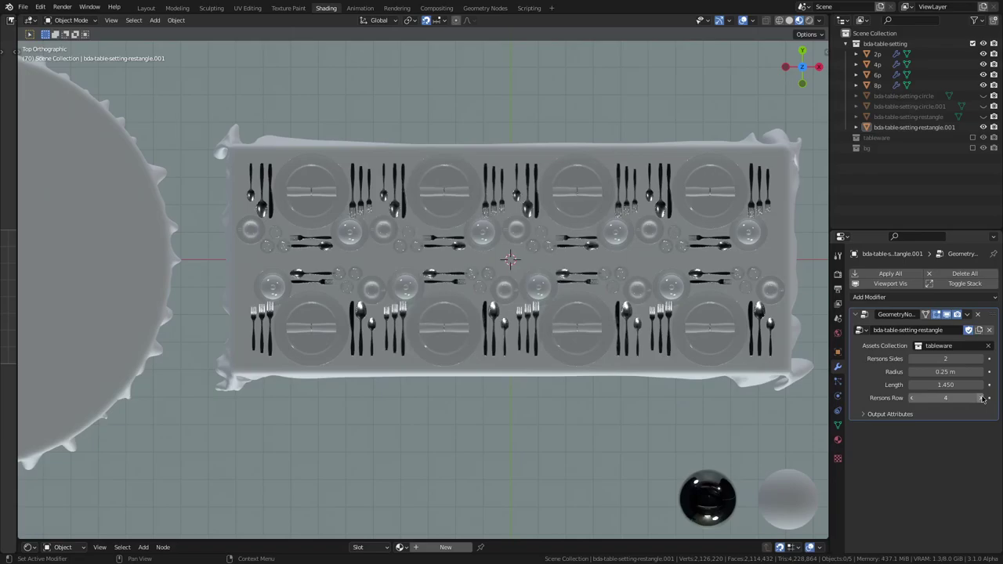
scroll(502, 313, down, 2)
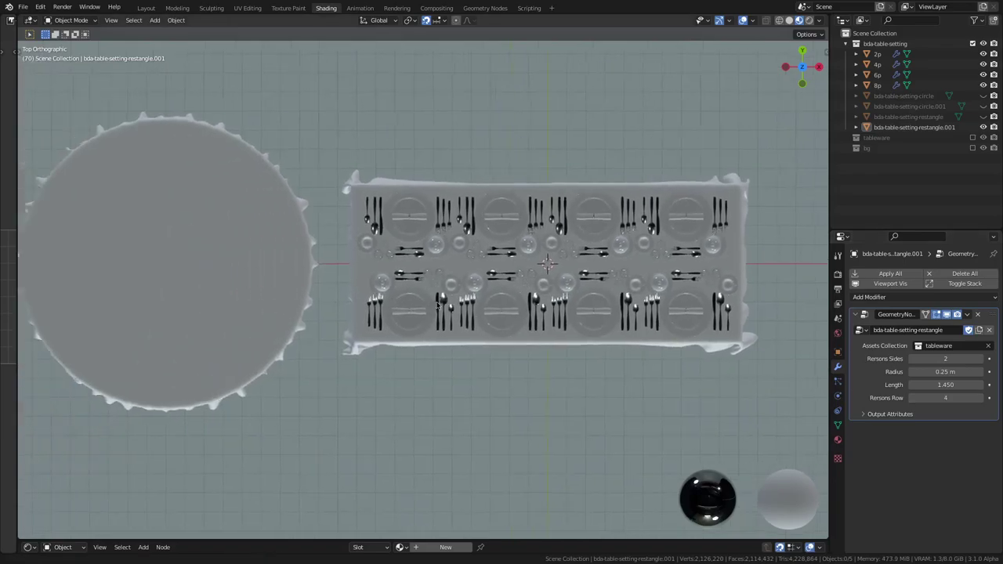
shift+middle_drag(392, 327, 580, 327)
scroll(581, 327, up, 1)
Unhide the bda-table-setting-circle plane in the outliner and select it
click(436, 274)
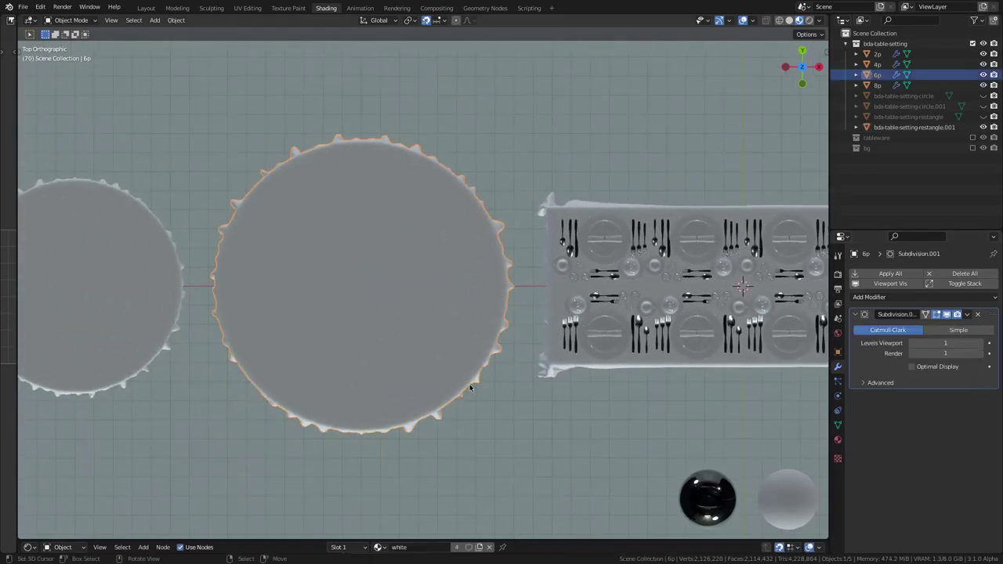
middle_drag(471, 389, 549, 329)
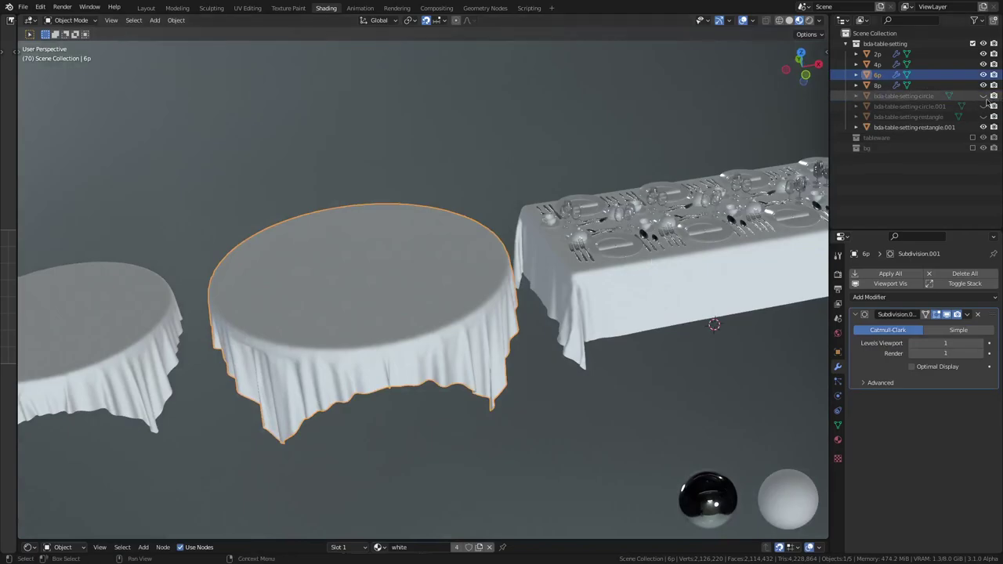
click(983, 96)
click(477, 224)
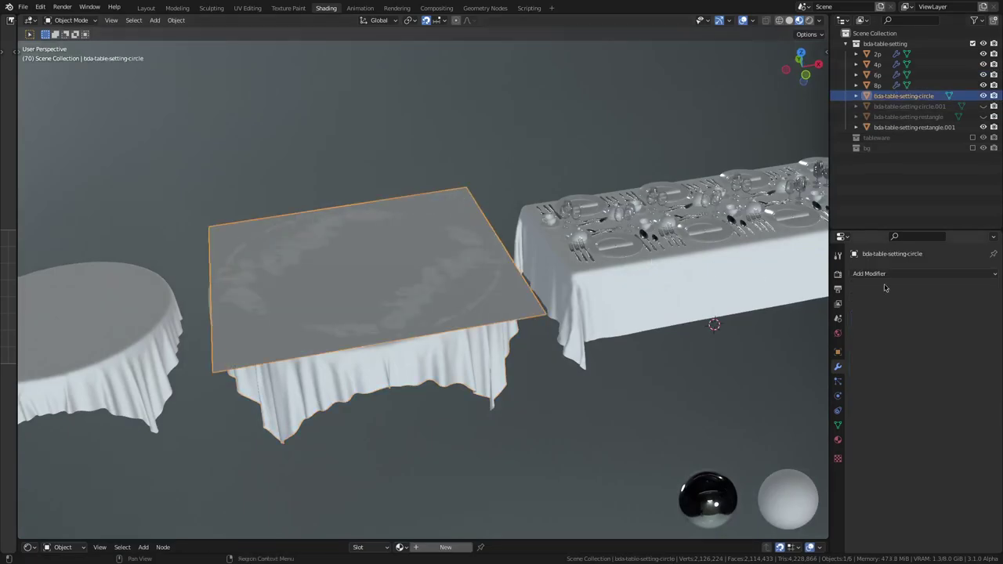
Add a Geometry Nodes modifier with the bda-table-setting-circle group, placing four settings at 0.6 m
click(940, 280)
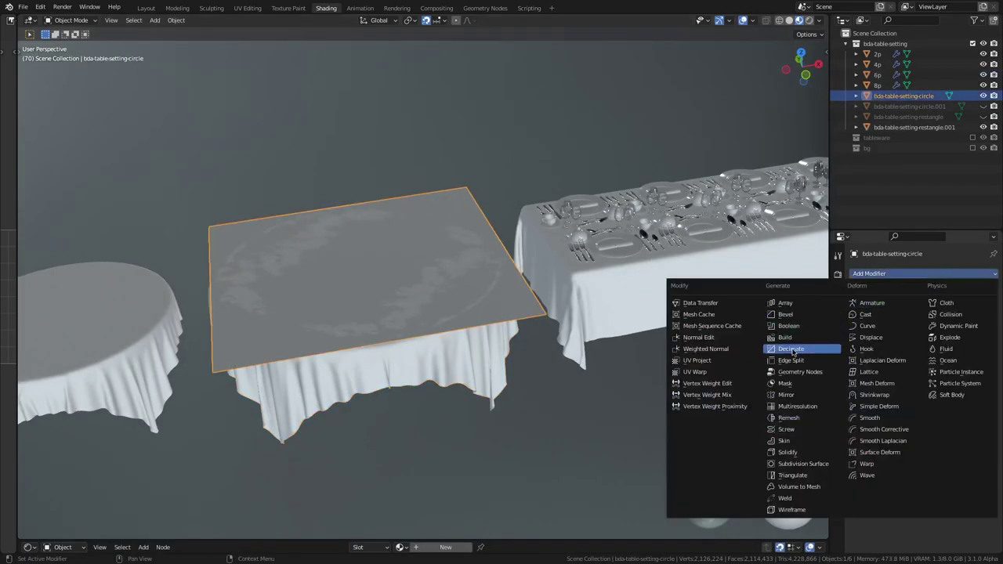
click(800, 371)
click(860, 329)
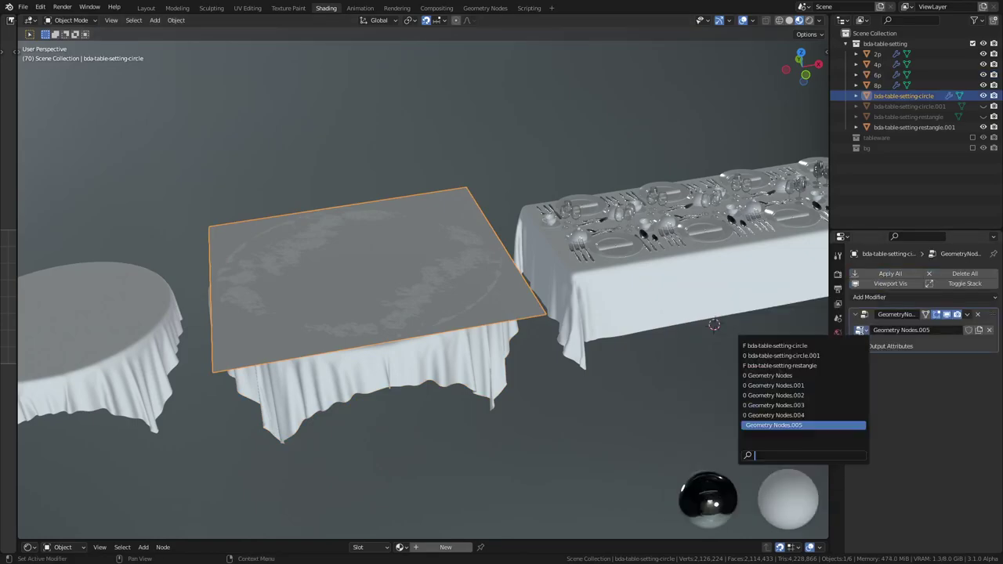
click(775, 346)
key(KP_Decimal)
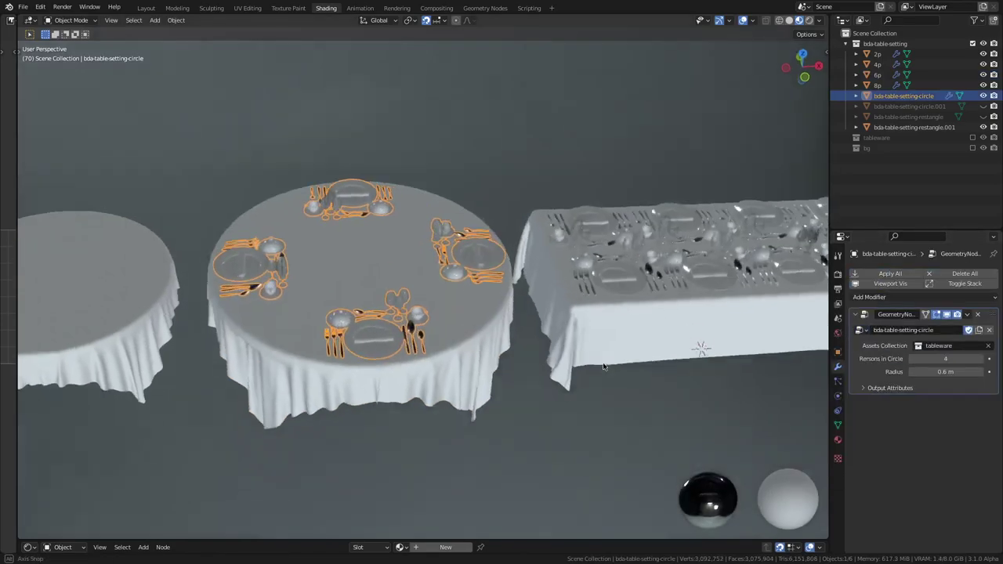
Set Persons in Circle to 6 on the big round table
scroll(557, 328, up, 2)
middle_drag(484, 268, 504, 310)
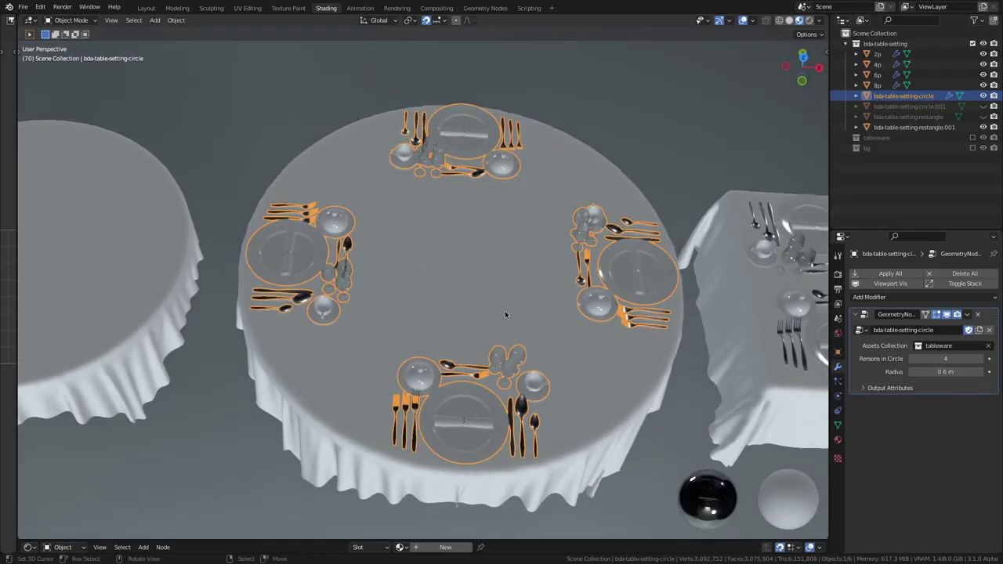
click(981, 359)
click(980, 359)
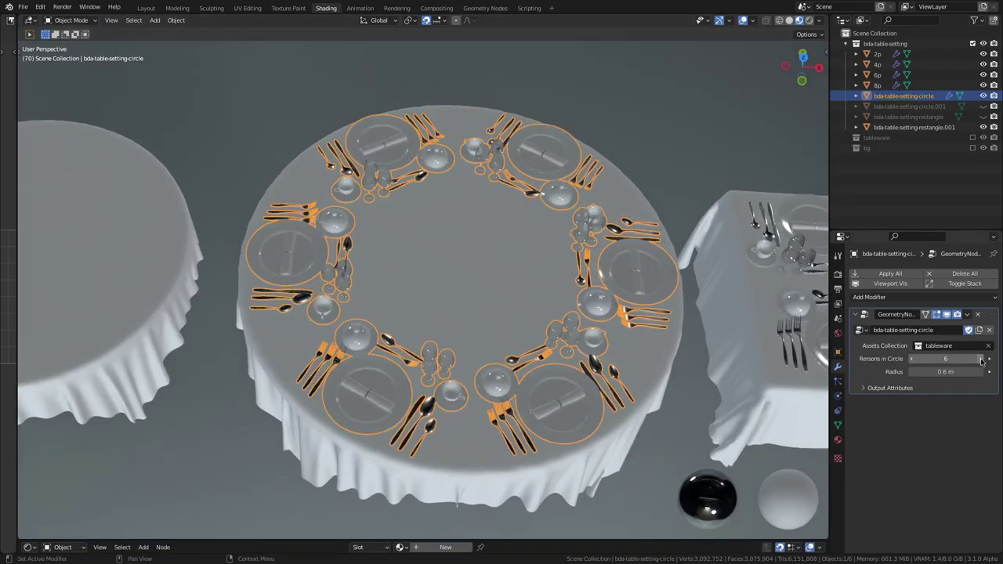
click(981, 359)
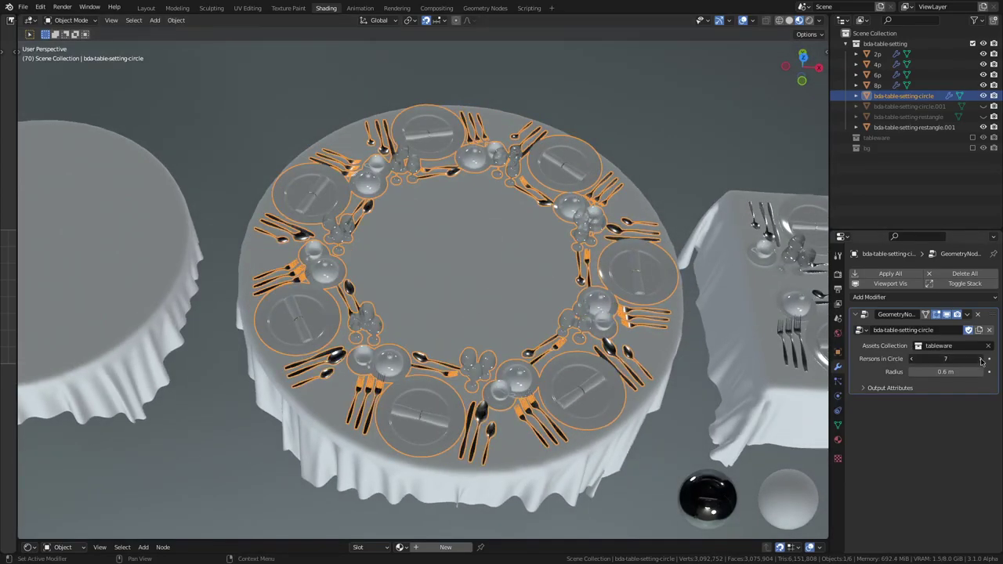
click(981, 359)
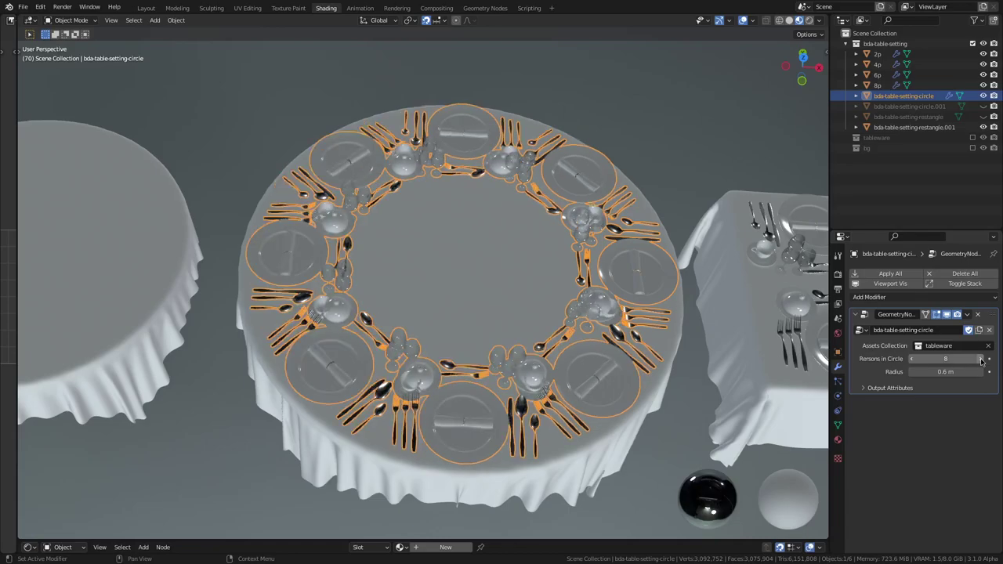
click(912, 359)
click(912, 359)
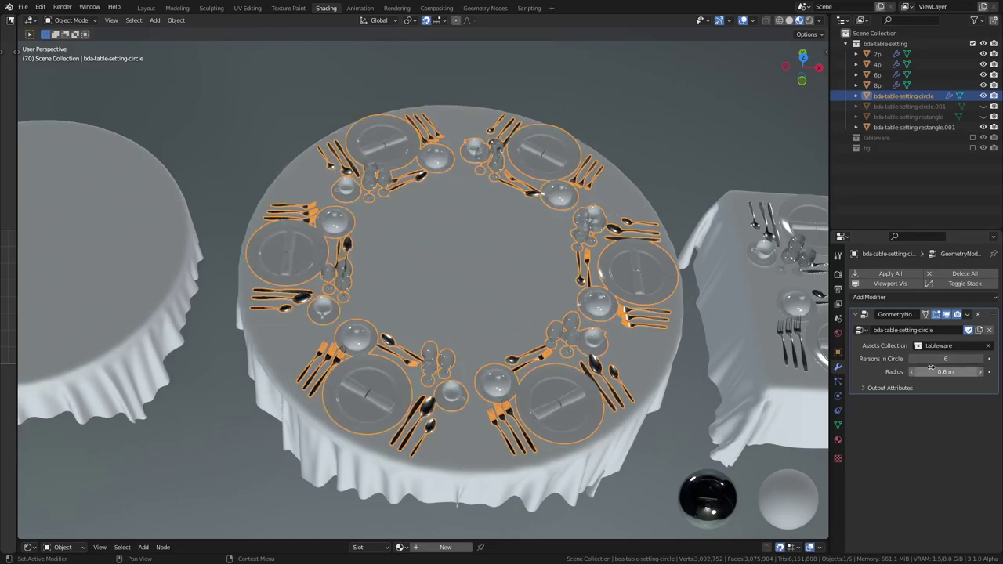
Test a larger place-setting radius, keep it at 0.6 m, and switch to Solid shading
mouse_move(946, 371)
mouse_down()
mouse_move(979, 371)
mouse_move(917, 372)
mouse_up()
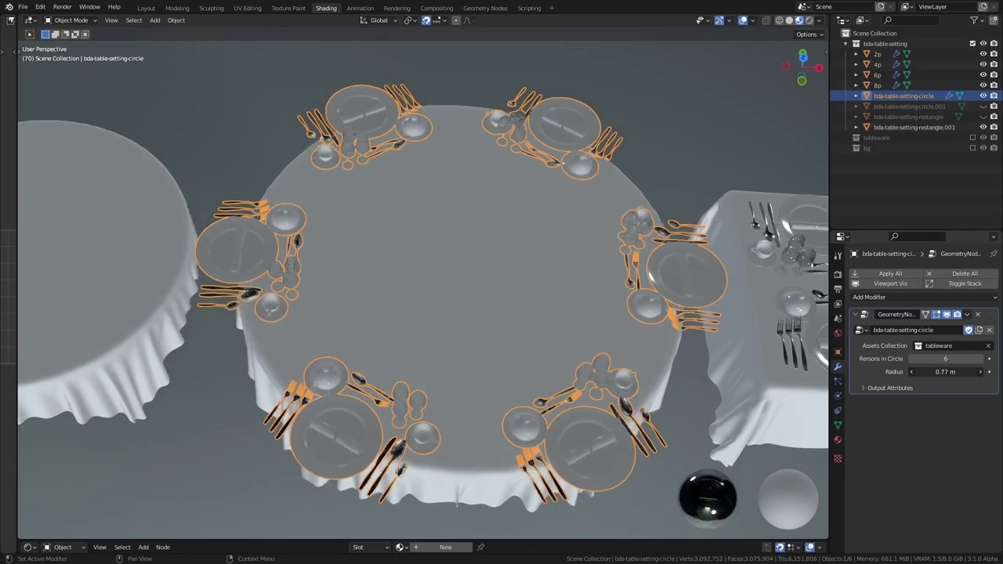
click(788, 20)
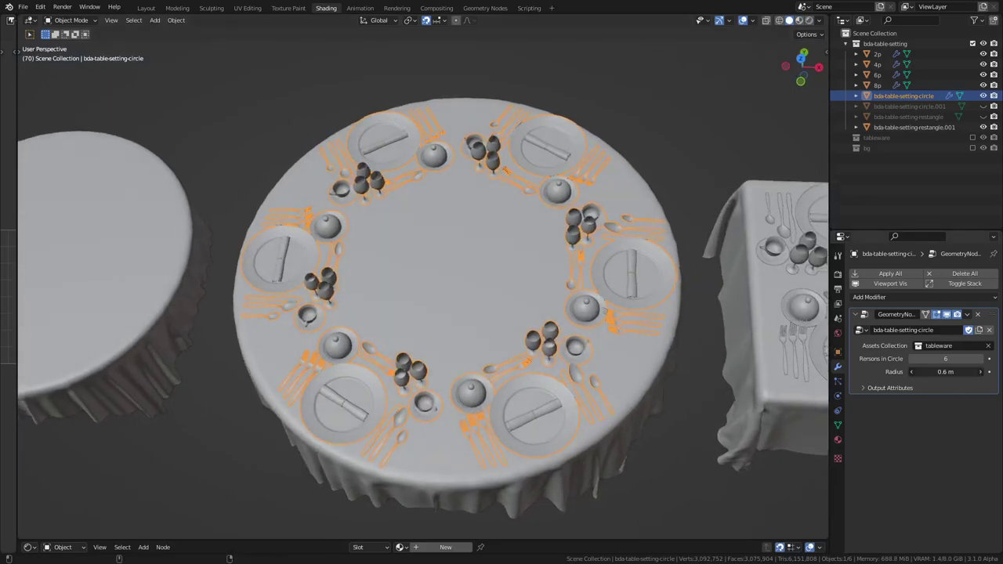
mouse_move(945, 372)
mouse_down()
mouse_move(936, 371)
mouse_move(946, 371)
mouse_up()
scroll(553, 354, down, 3)
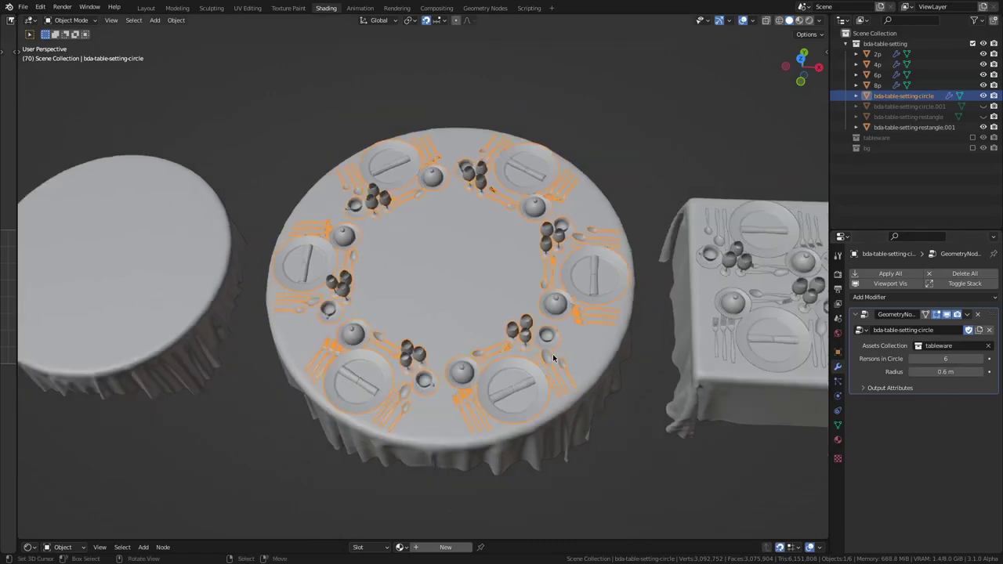
middle_drag(552, 354, 552, 306)
Unhide bda-table-setting-circle.001 and give it a Geometry Nodes modifier using bda-table-setting-circle
click(983, 106)
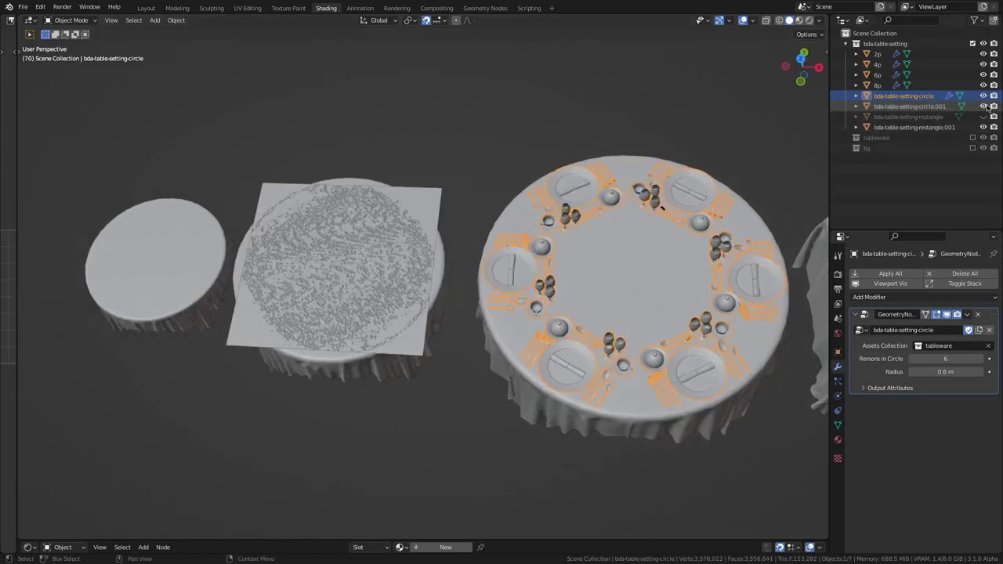
click(428, 195)
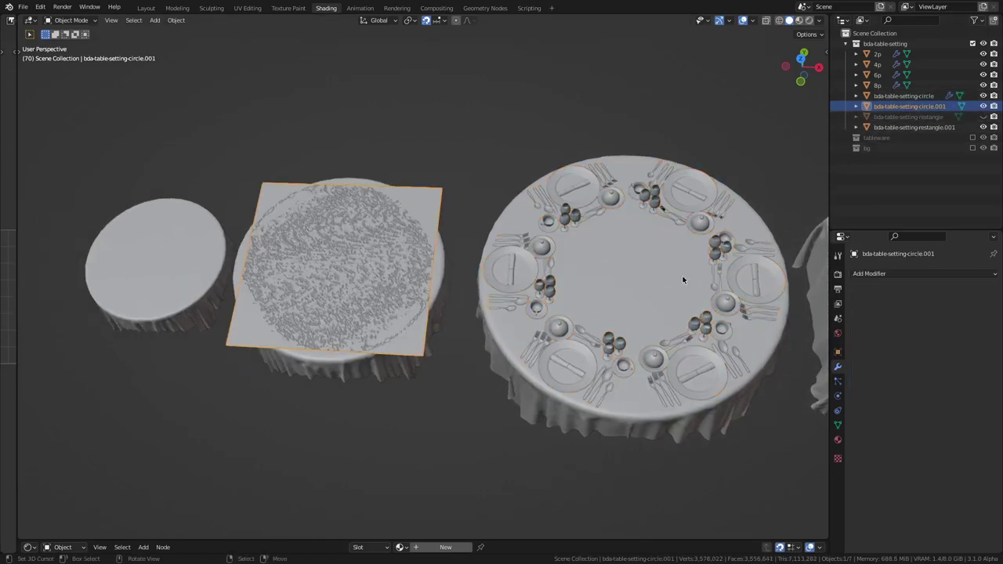
click(880, 274)
click(823, 374)
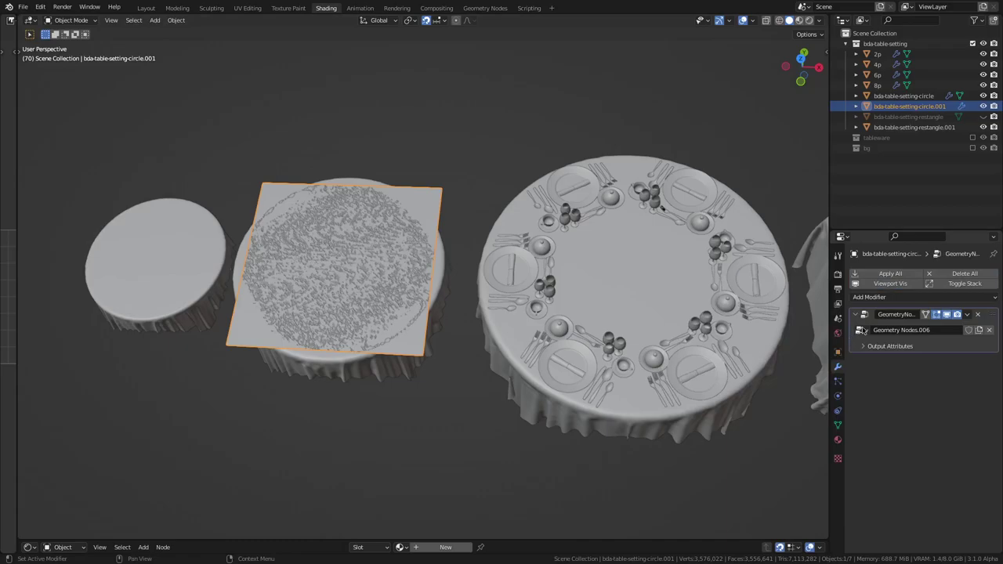
click(862, 329)
click(792, 342)
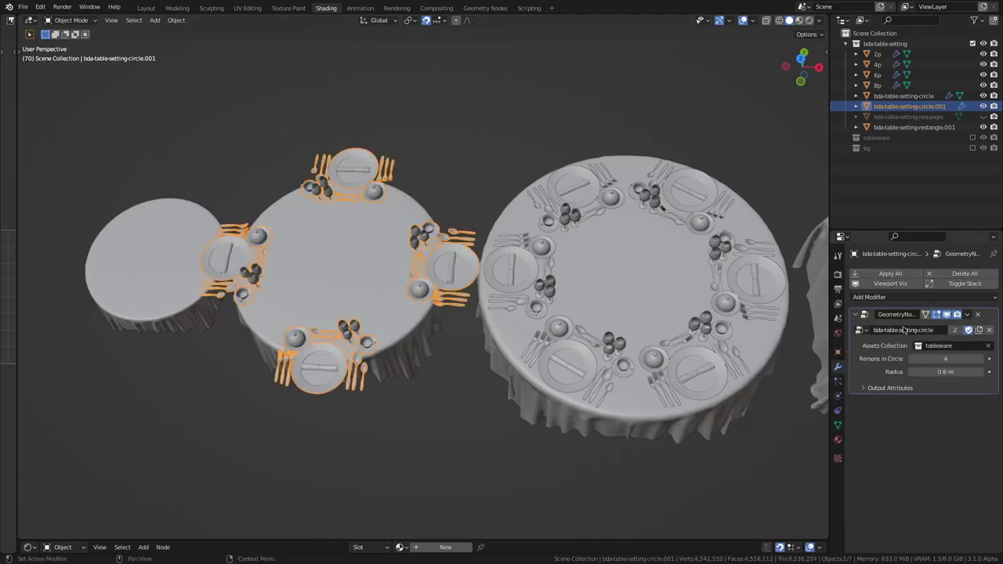
Shrink the radius to 0.397 m for the middle table and unhide bda-table-setting-restangle
drag(945, 372, 893, 372)
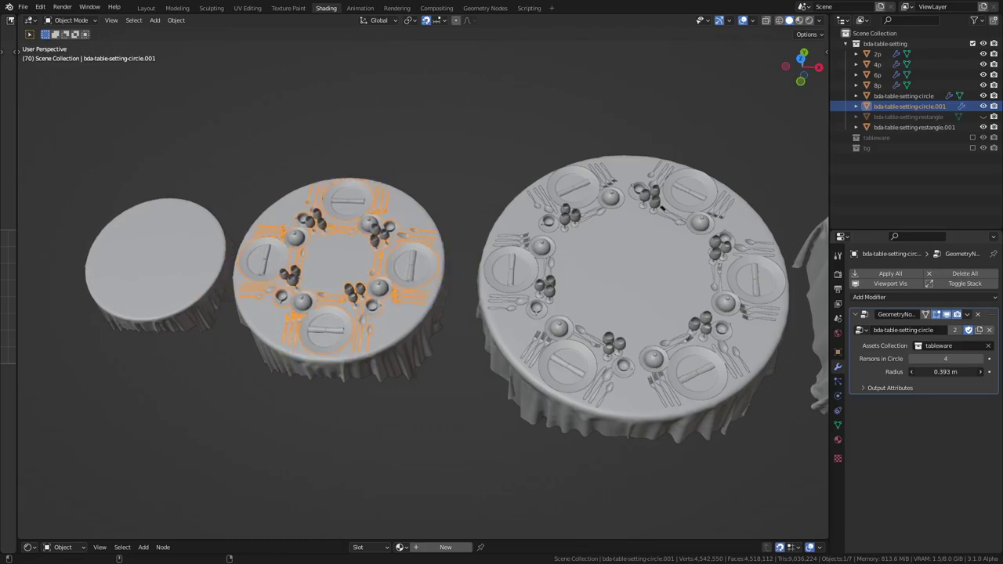
drag(893, 372, 897, 371)
scroll(355, 321, up, 3)
mouse_move(514, 323)
middle_down()
mouse_move(567, 388)
mouse_move(575, 263)
mouse_move(442, 302)
middle_up()
click(983, 116)
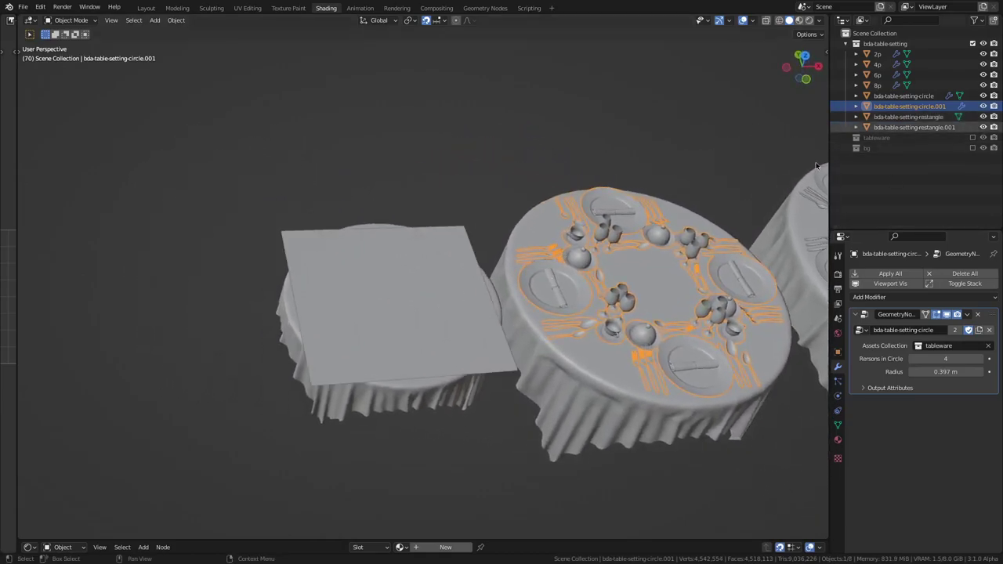
Add a bda-table-setting-restangle Geometry Nodes modifier to the tablecloth with Persons Row 1, then inspect
click(461, 237)
click(912, 274)
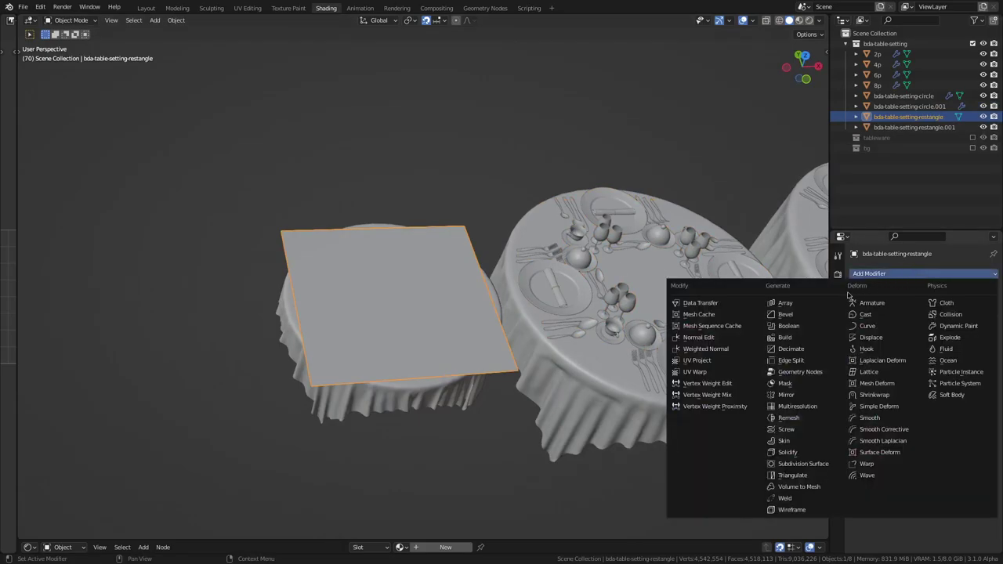
click(813, 377)
click(861, 330)
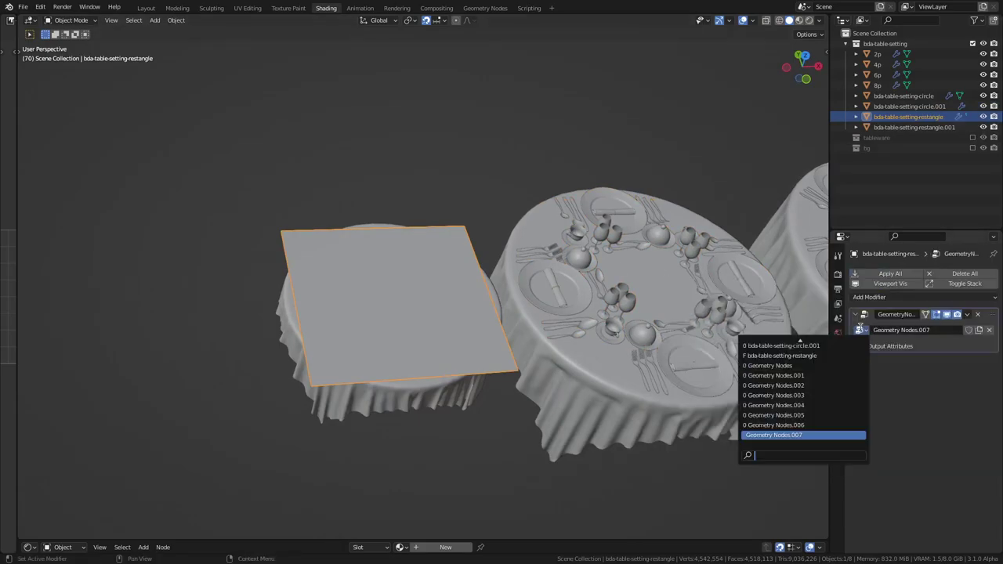
click(865, 355)
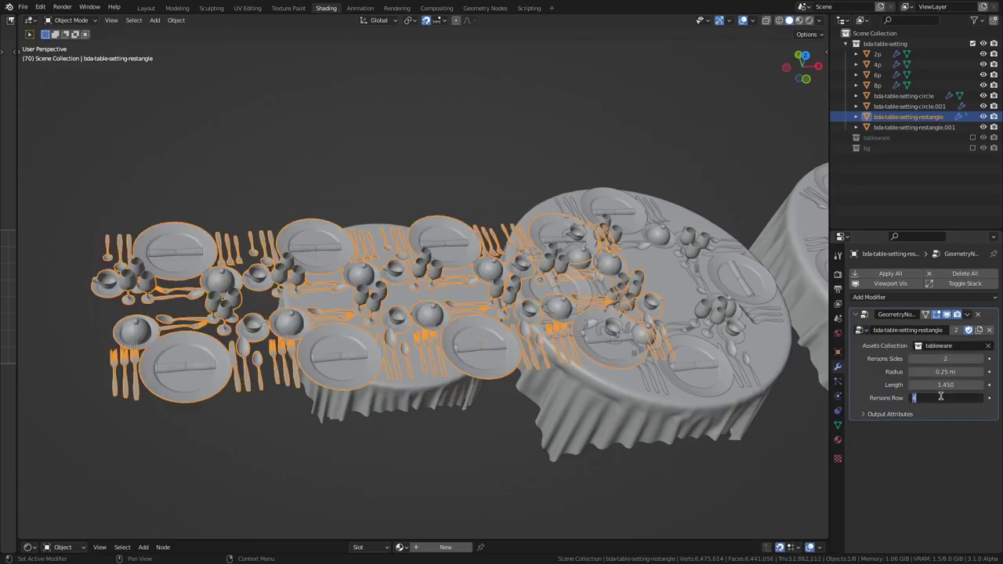
text(1)
key(Return)
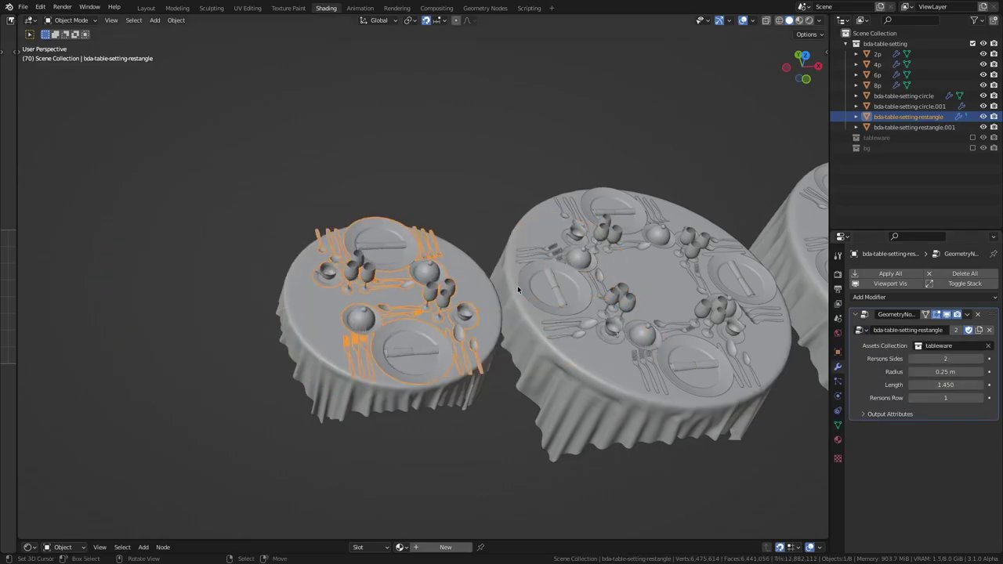
mouse_move(517, 285)
middle_down()
mouse_move(424, 428)
mouse_move(431, 417)
middle_up()
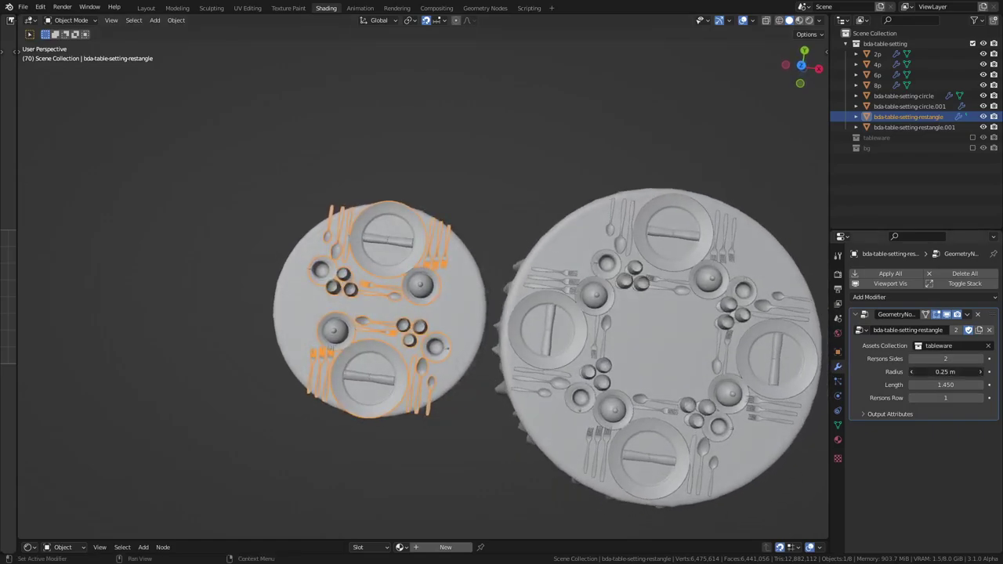
mouse_move(447, 324)
middle_down()
mouse_move(528, 246)
mouse_move(632, 331)
middle_up()
scroll(632, 330, up, 4)
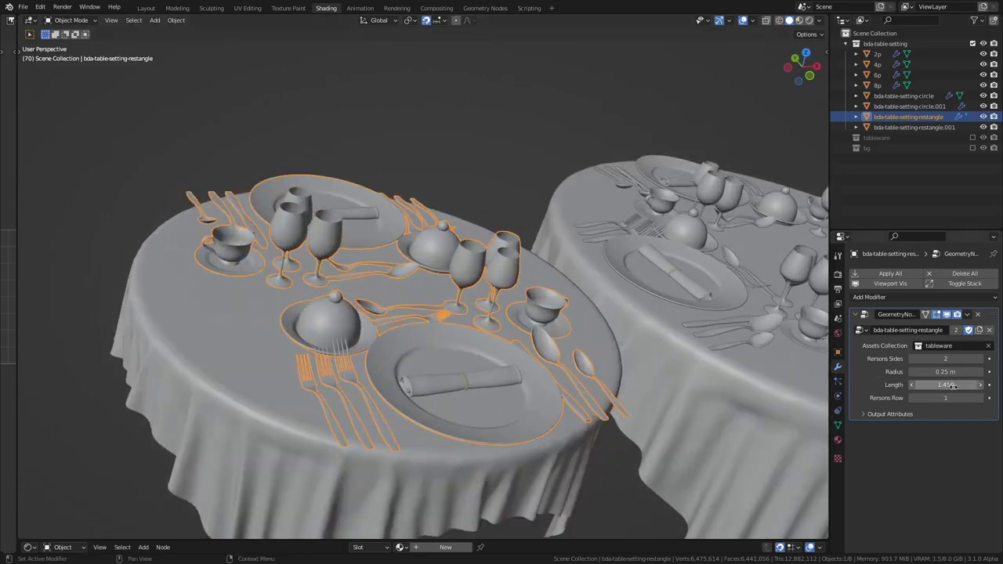
scroll(584, 349, down, 5)
mouse_move(584, 348)
middle_down()
mouse_move(519, 344)
mouse_move(672, 322)
mouse_move(815, 281)
mouse_move(631, 330)
mouse_move(470, 284)
mouse_move(357, 346)
mouse_move(376, 344)
middle_up()
scroll(631, 330, down, 3)
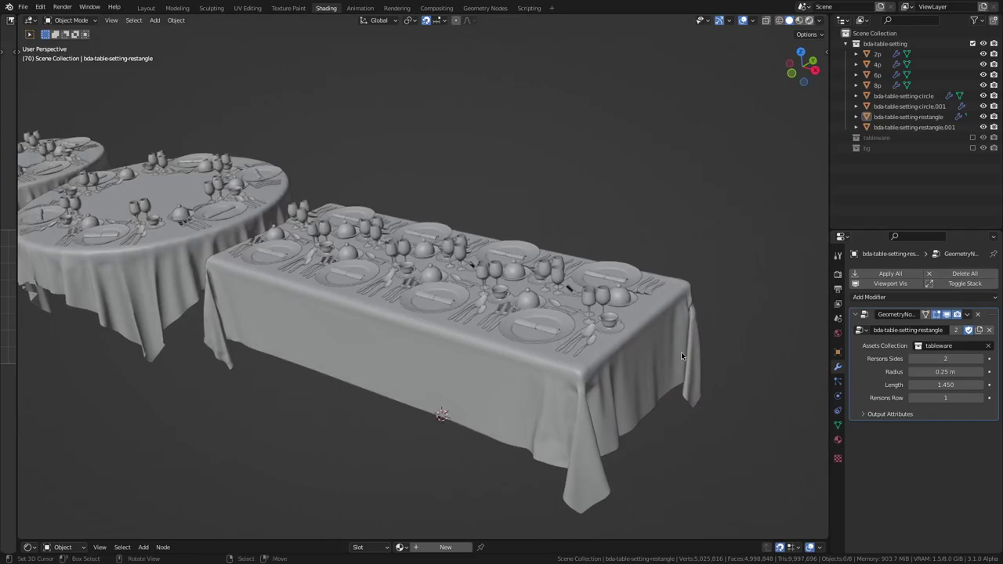
Preview the tables in Rendered shading, lit by the studio HDRI with Scene World turned off
key(z)
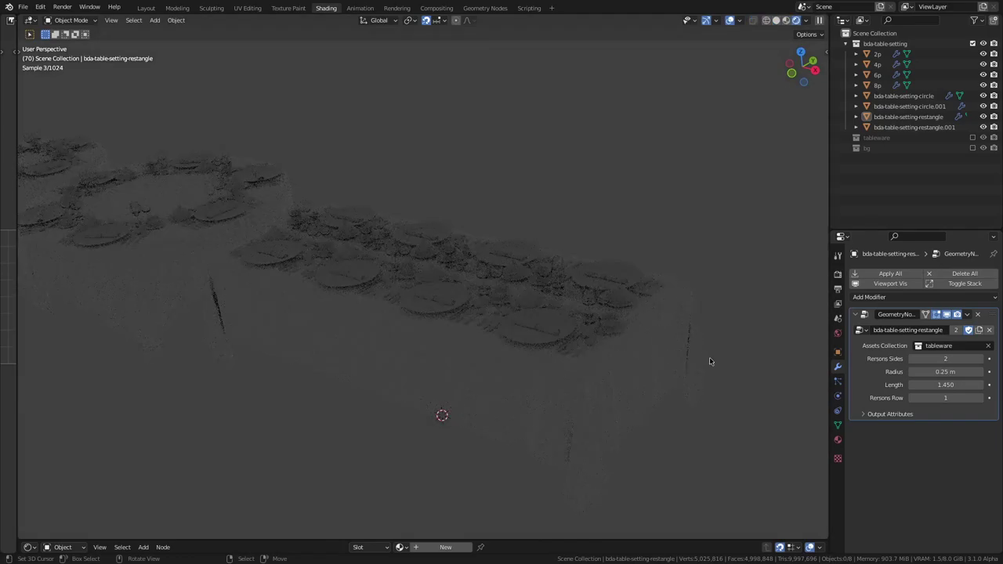
click(807, 21)
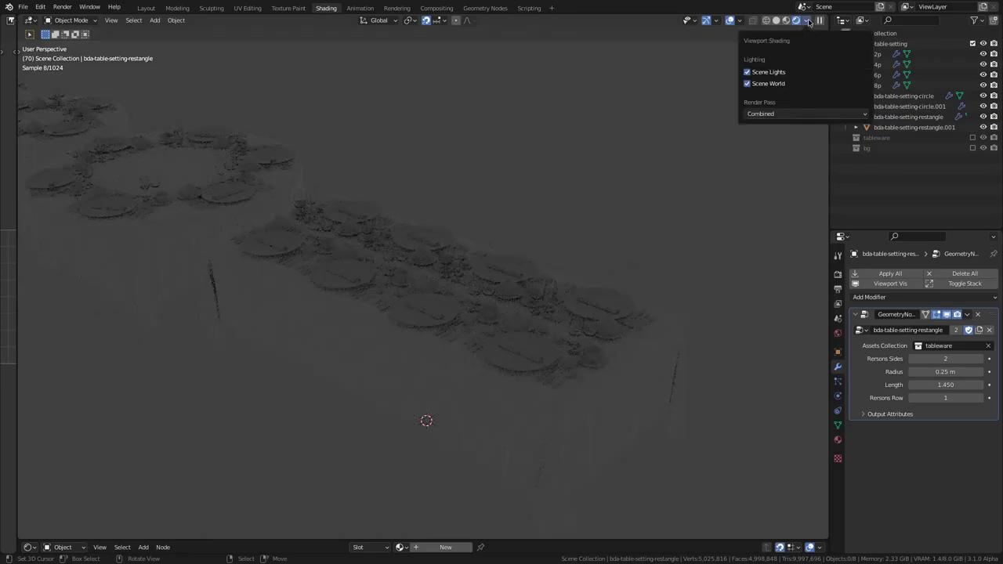
click(747, 84)
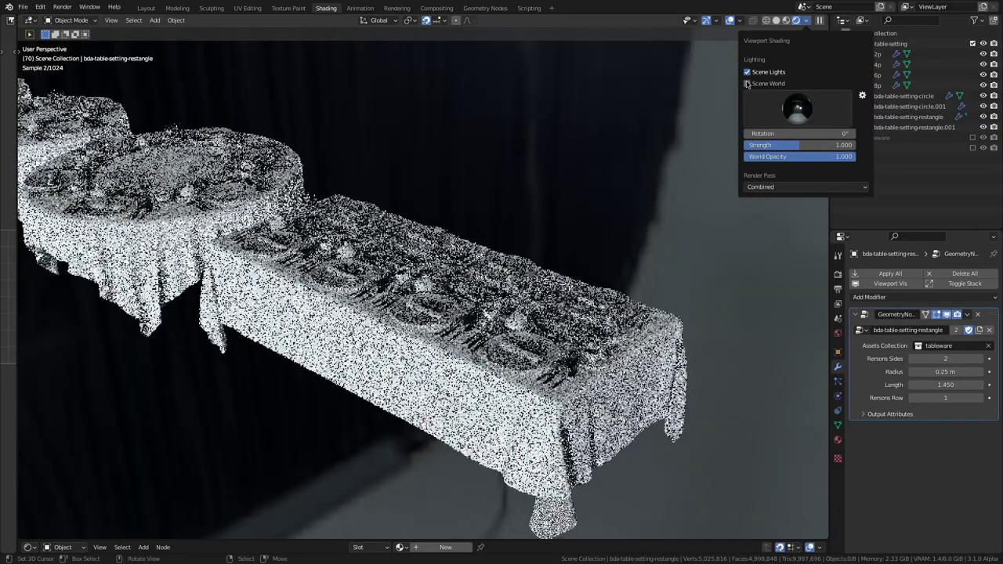
scroll(627, 382, up, 5)
scroll(627, 382, down, 5)
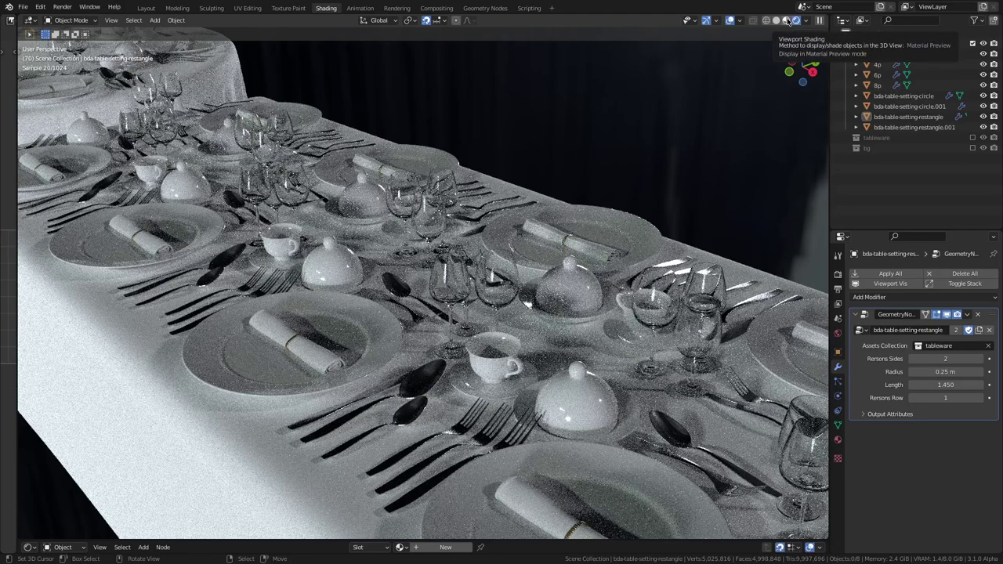
Switch to Material Preview, look around the tables, and enable the tableware collection
click(787, 21)
mouse_move(549, 274)
middle_down()
mouse_move(266, 402)
mouse_move(352, 394)
mouse_move(423, 426)
mouse_move(442, 402)
middle_up()
middle_drag(557, 319, 566, 321)
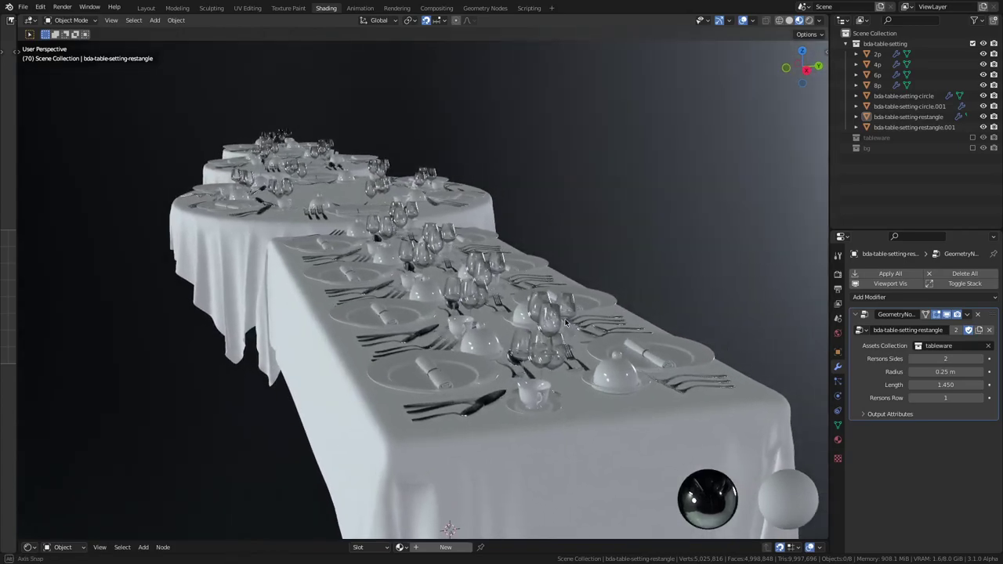
mouse_move(419, 347)
middle_down()
mouse_move(576, 364)
mouse_move(639, 350)
mouse_move(743, 384)
mouse_move(629, 371)
mouse_move(728, 380)
middle_up()
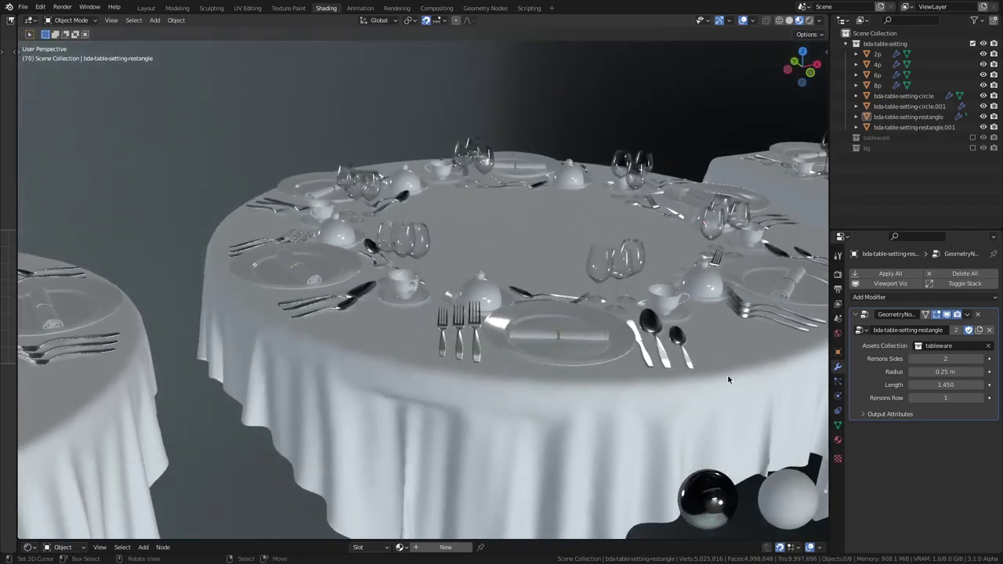
mouse_move(551, 345)
middle_down()
mouse_move(34, 282)
mouse_move(465, 312)
mouse_move(545, 333)
mouse_move(376, 347)
mouse_move(414, 396)
mouse_move(419, 381)
mouse_move(680, 392)
mouse_move(495, 350)
mouse_move(617, 331)
middle_up()
scroll(617, 331, up, 3)
scroll(618, 313, up, 2)
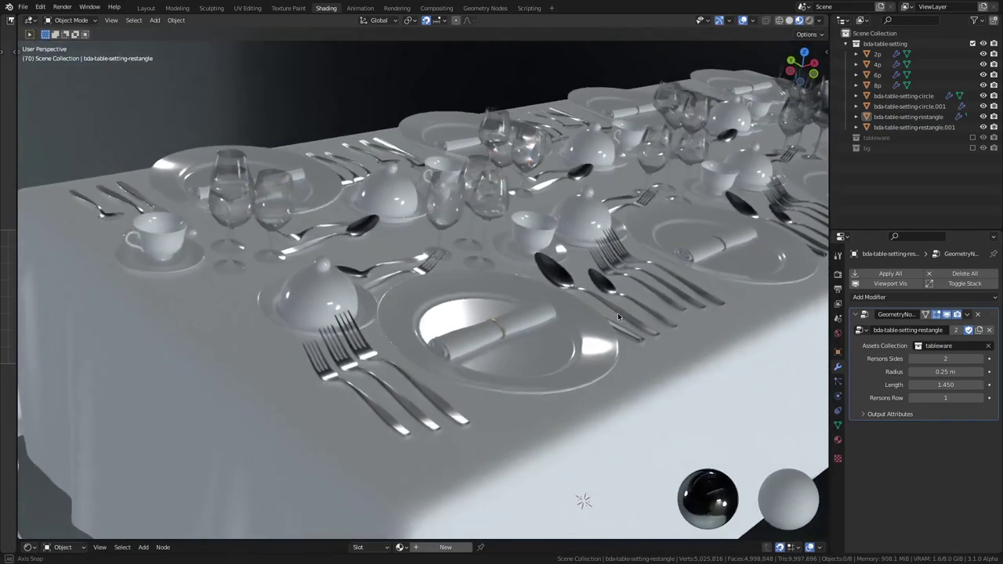
scroll(618, 312, up, 1)
scroll(598, 315, down, 5)
mouse_move(513, 259)
middle_down()
mouse_move(466, 271)
mouse_move(572, 315)
middle_up()
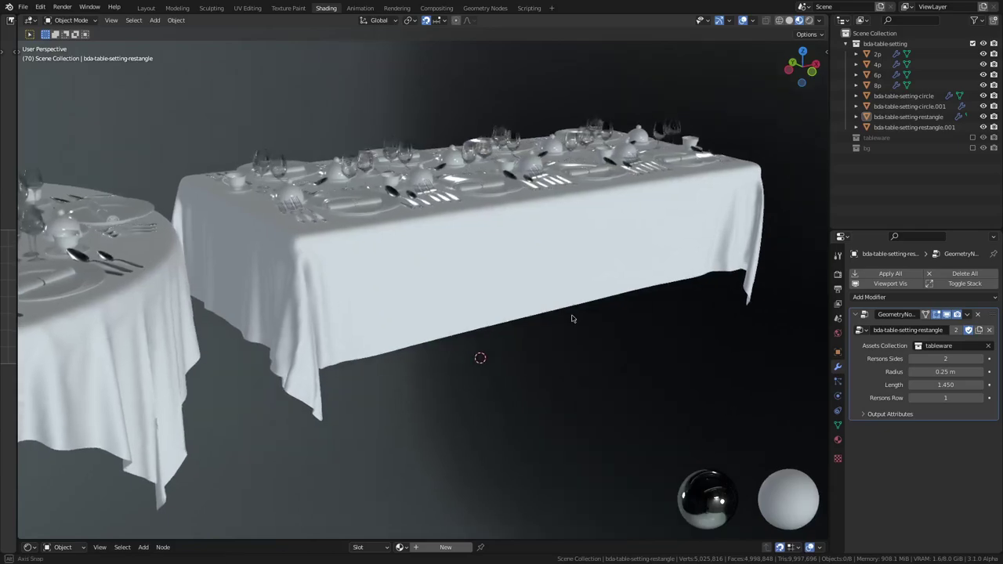
click(972, 137)
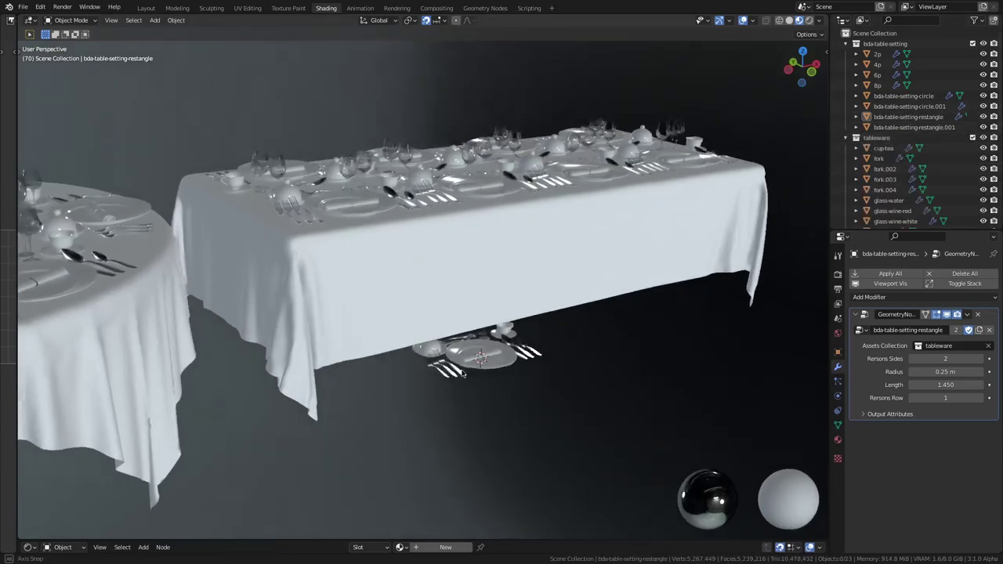
Hide the bda-table-setting collection and zoom in on the single tableware place setting
mouse_move(502, 337)
middle_down()
mouse_move(371, 345)
mouse_move(542, 306)
middle_up()
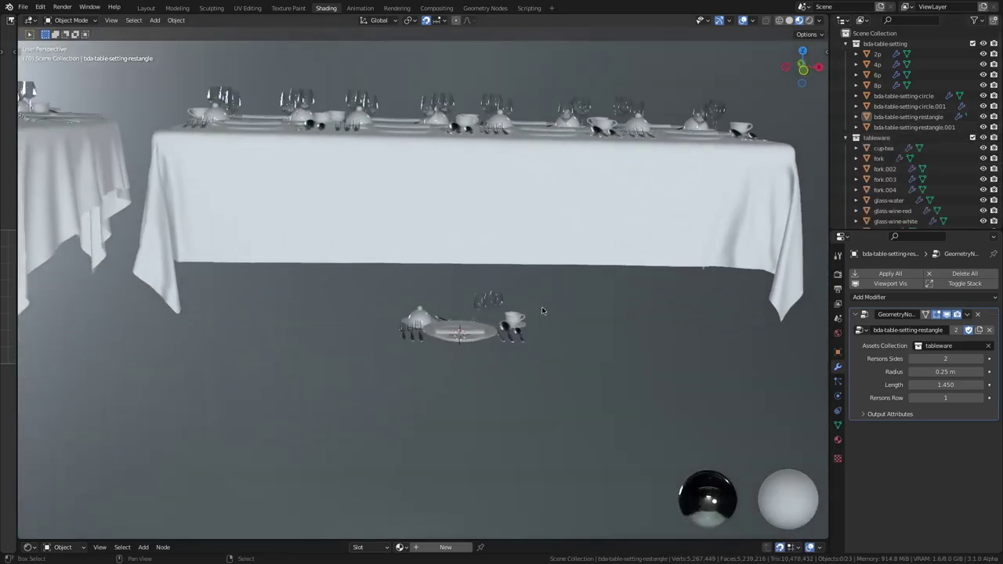
click(984, 44)
mouse_move(620, 237)
middle_down()
mouse_move(392, 342)
mouse_move(407, 337)
middle_up()
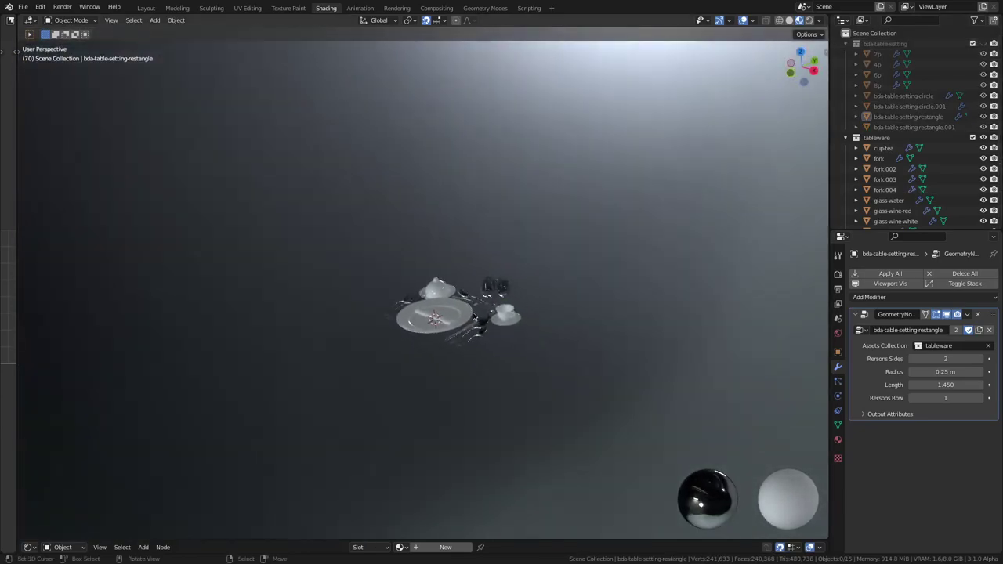
scroll(368, 420, up, 5)
scroll(416, 341, up, 4)
scroll(474, 343, up, 2)
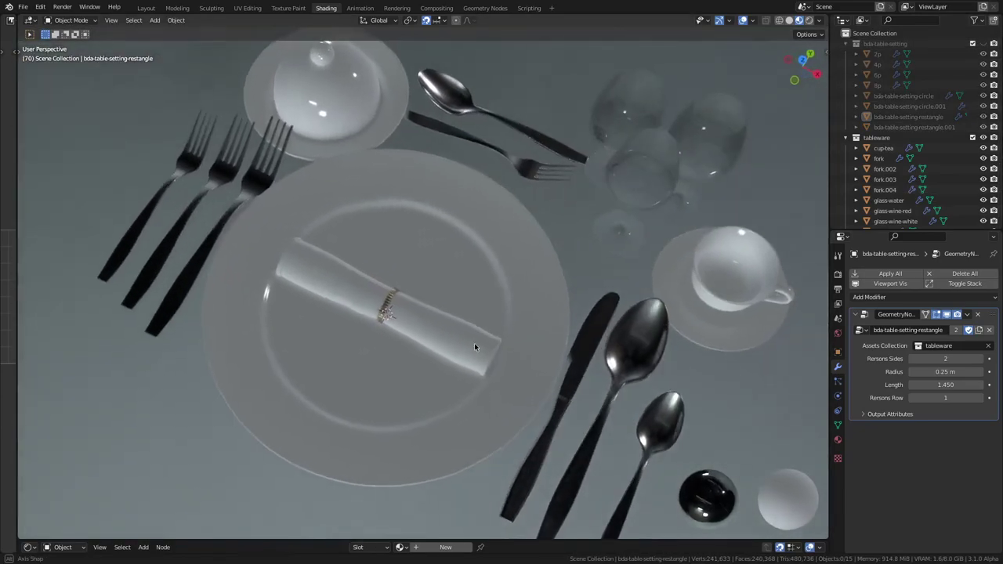
mouse_move(474, 343)
middle_down()
mouse_move(472, 280)
mouse_move(582, 321)
mouse_move(329, 400)
mouse_move(655, 436)
mouse_move(705, 405)
mouse_move(541, 347)
mouse_move(665, 298)
middle_up()
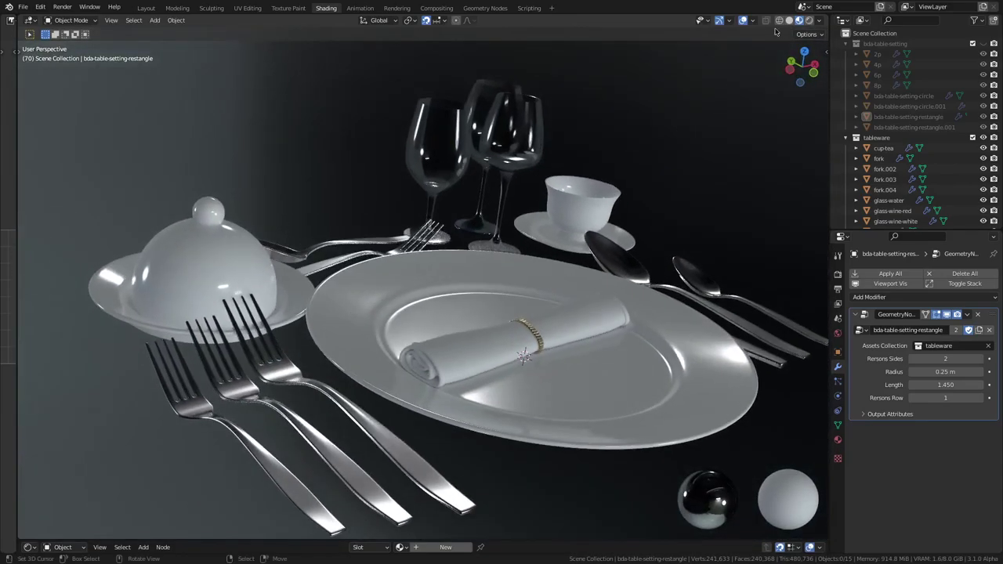
Check the place setting in Rendered shading, then return to Material Preview
click(810, 20)
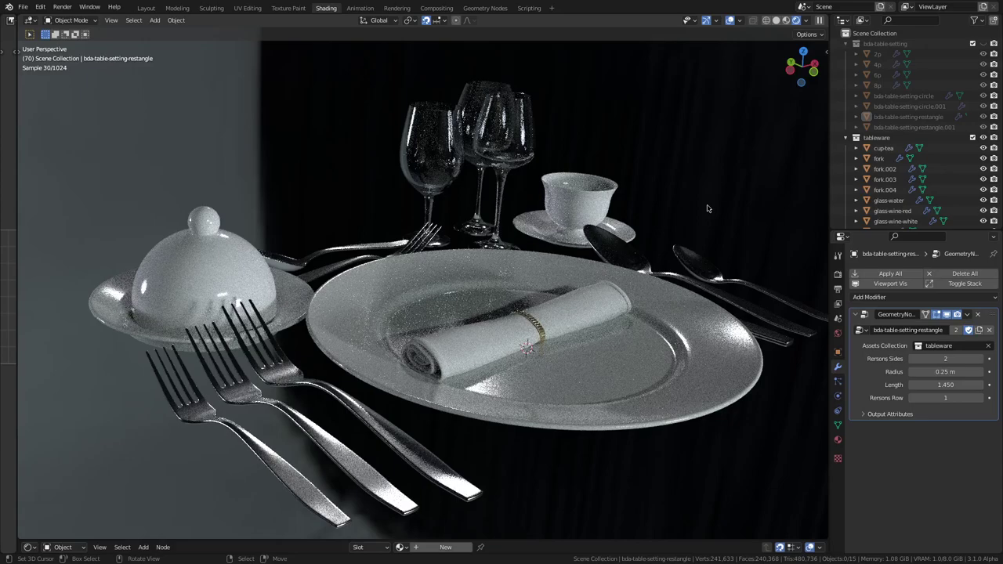
click(787, 22)
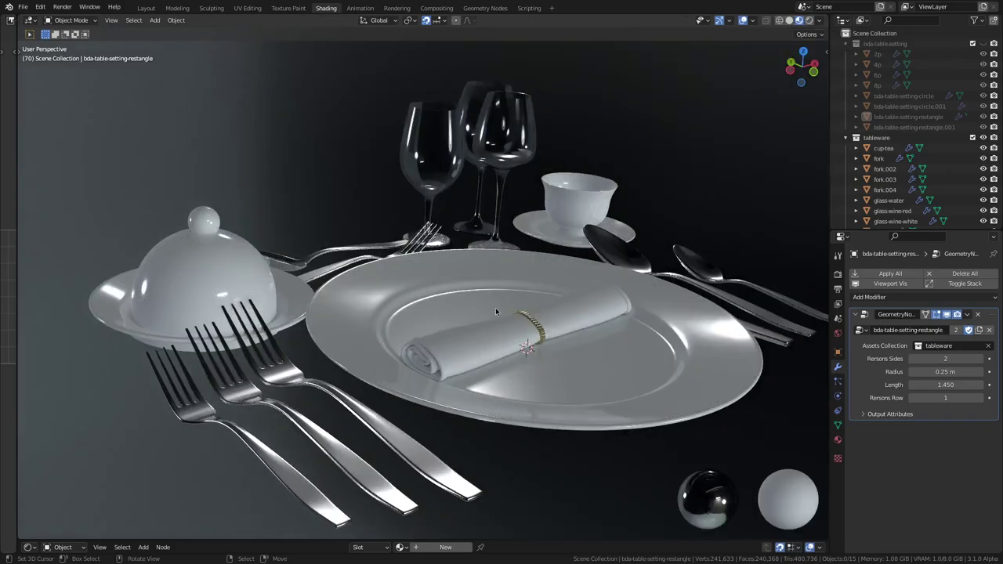
middle_drag(495, 311, 452, 316)
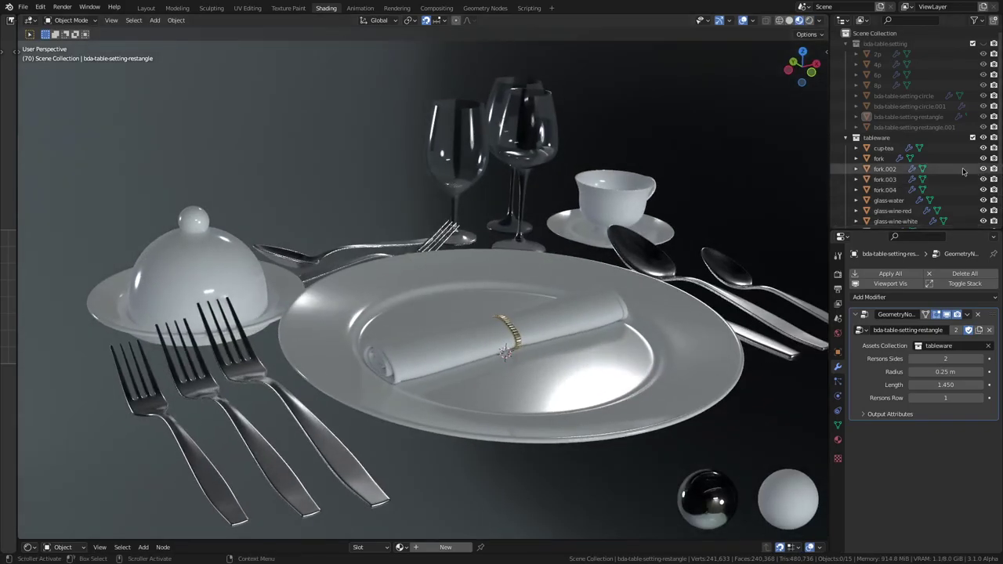
Collapse the bda-table-setting collection and enable the bg collection of extra glasses and bowl
scroll(964, 171, down, 5)
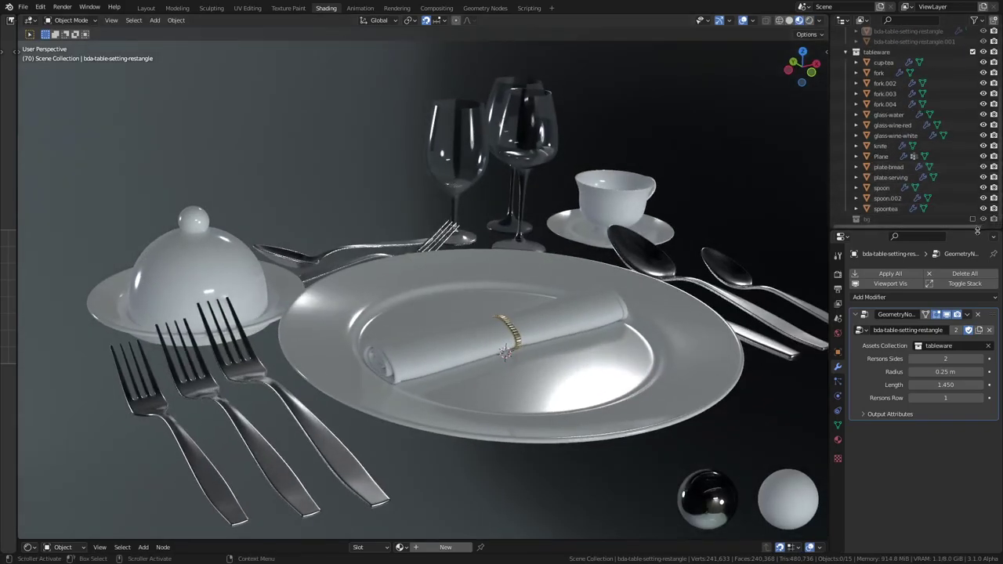
drag(977, 229, 977, 298)
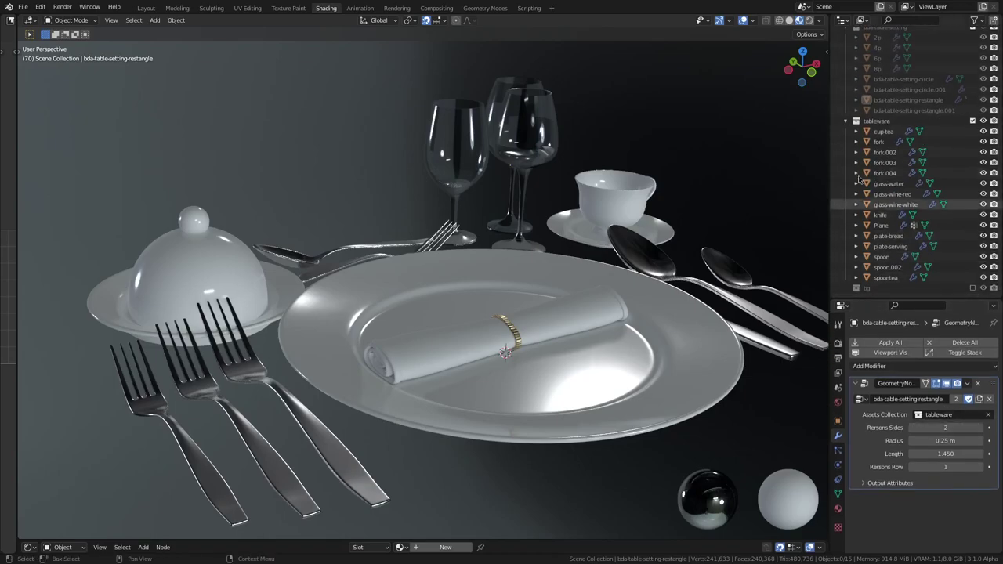
scroll(892, 131, up, 1)
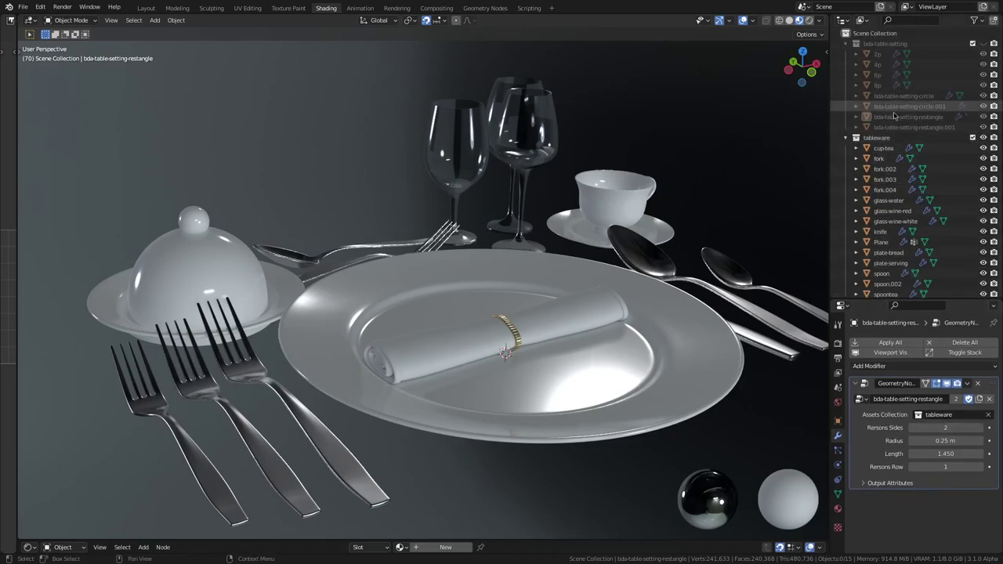
click(845, 44)
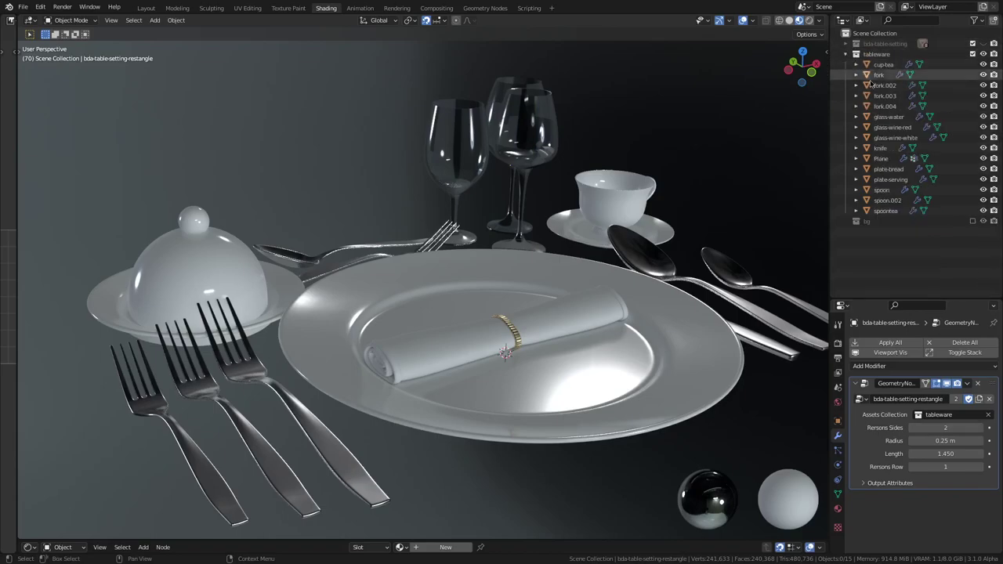
click(972, 221)
scroll(915, 248, down, 1)
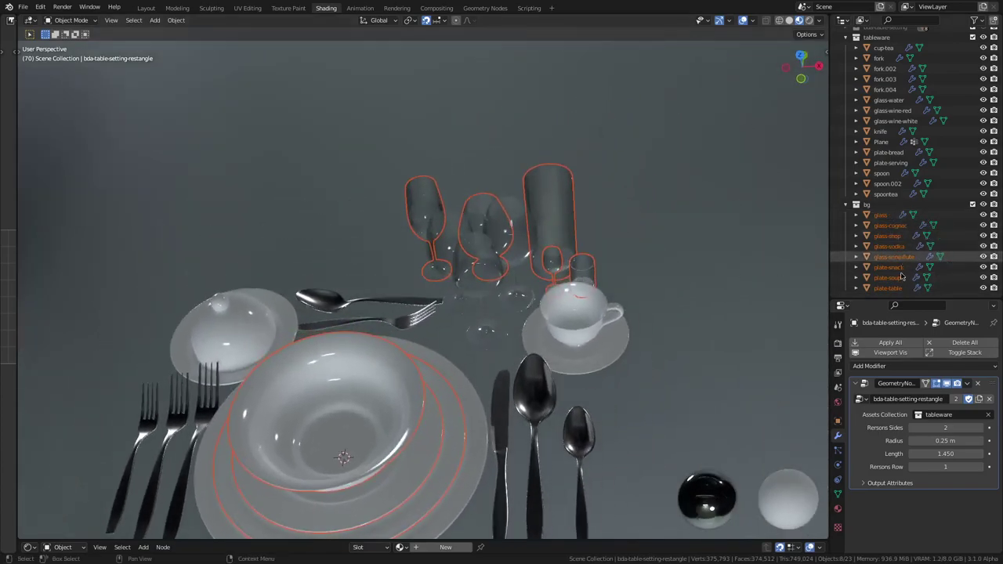
In Solid shading, select glass, glass-wine-flute, glass-shop and glass-vodka together
click(879, 215)
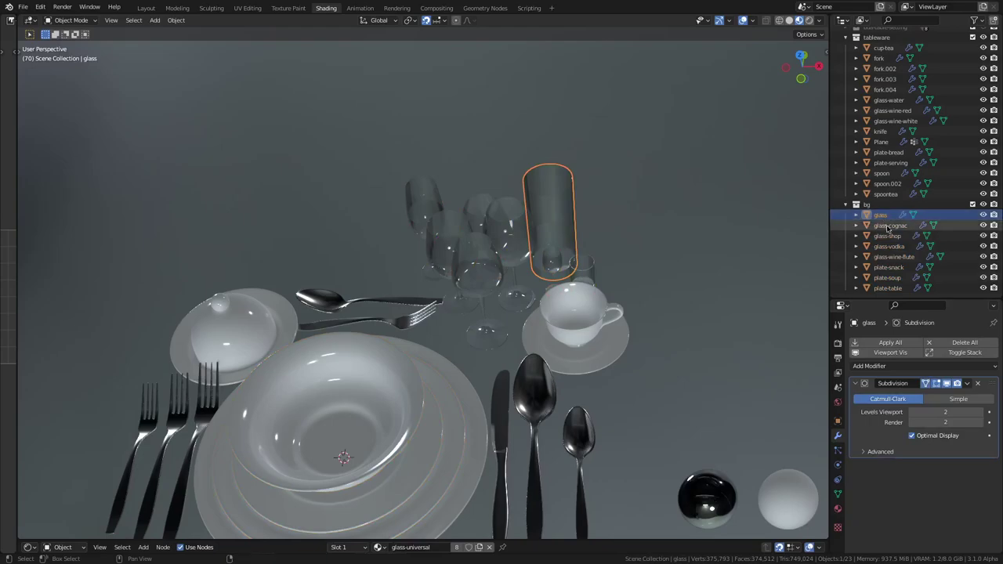
click(789, 21)
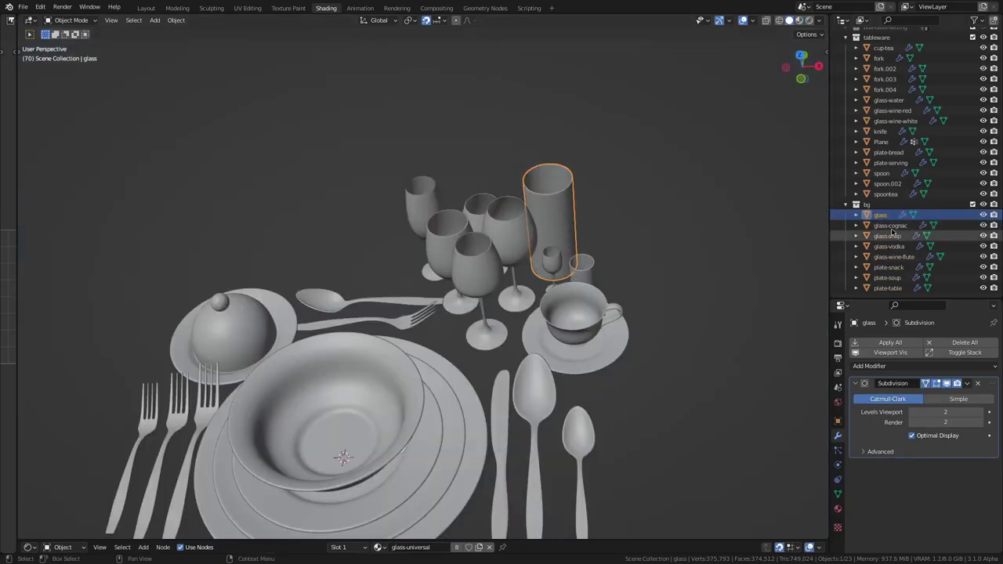
shift+click(414, 200)
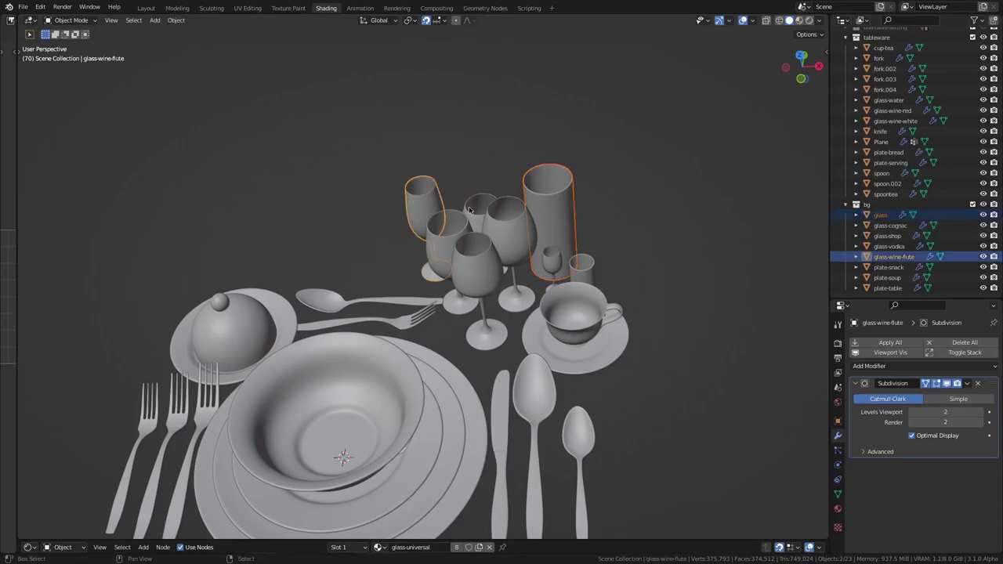
shift+click(593, 269)
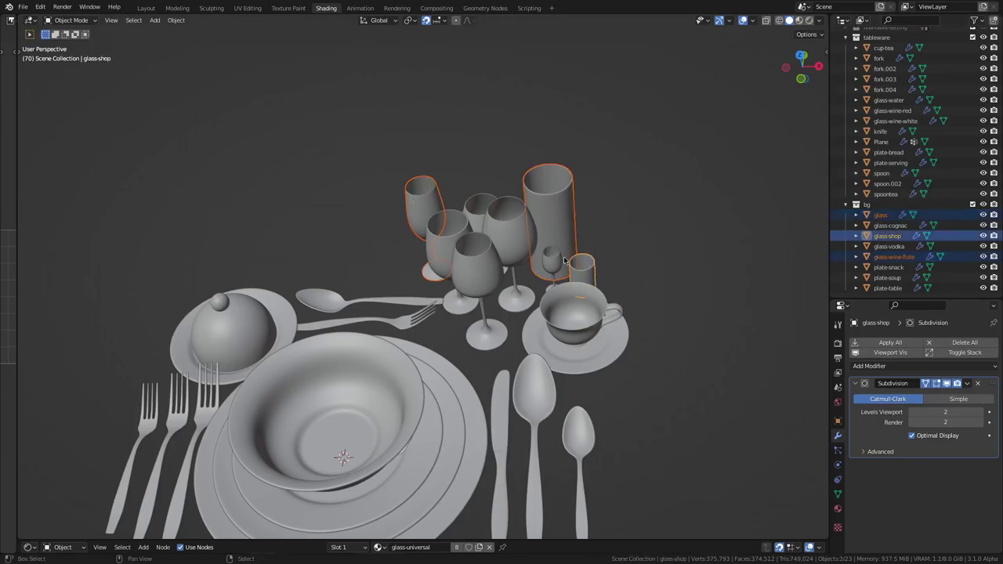
shift+click(552, 262)
scroll(909, 232, up, 1)
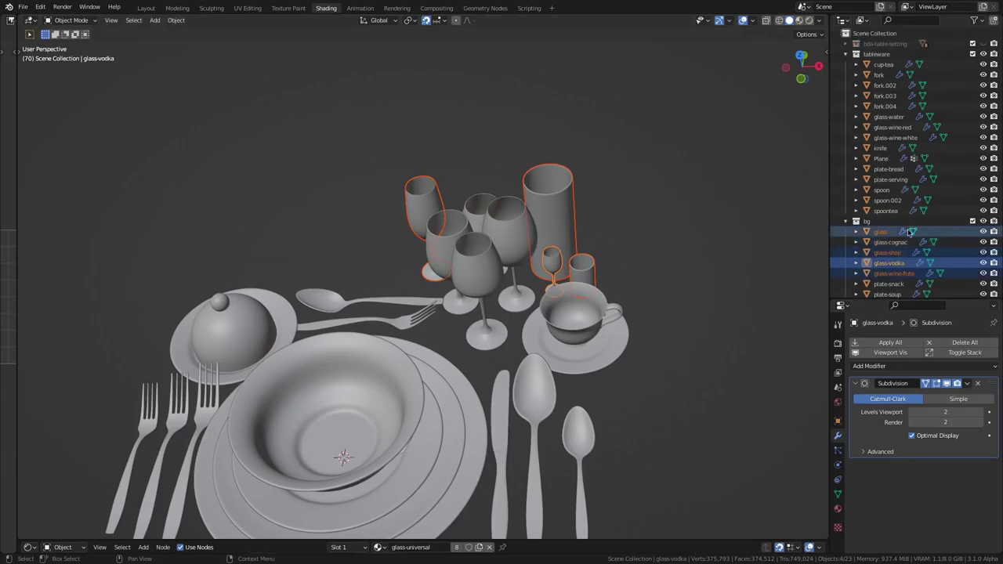
Move the selected glasses and plate-soup into the tableware collection
drag(868, 232, 868, 78)
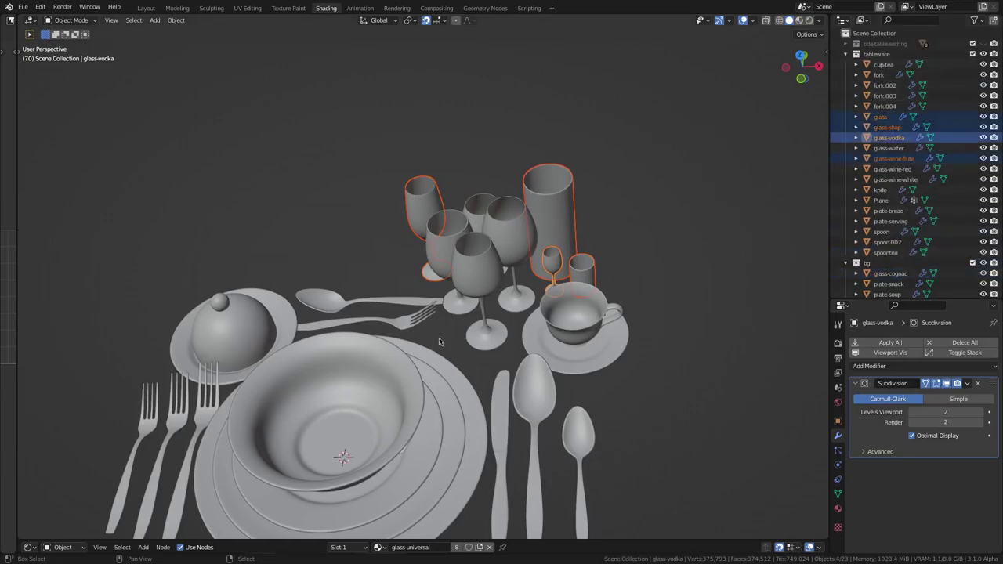
middle_drag(439, 298, 475, 282)
click(456, 293)
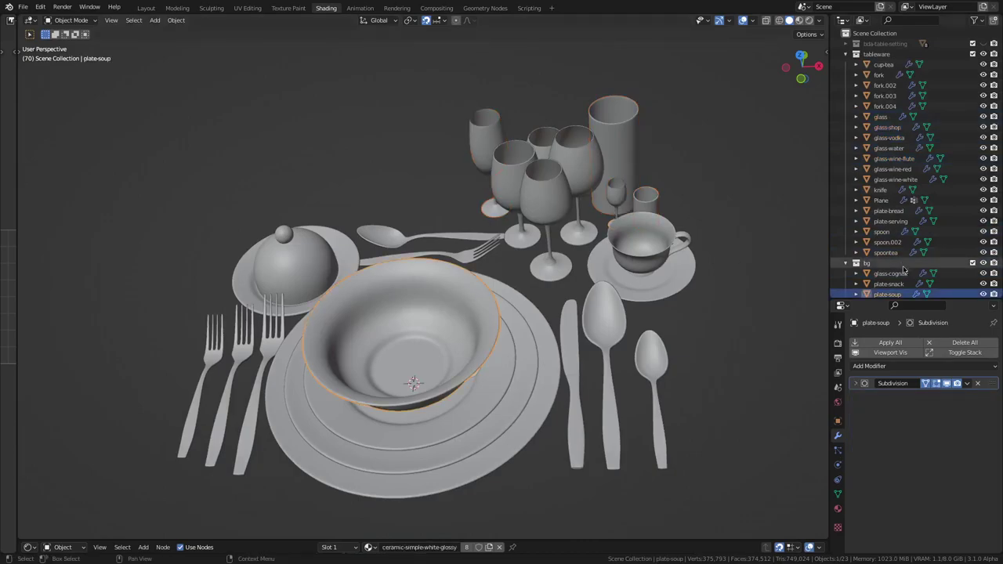
drag(979, 300, 975, 385)
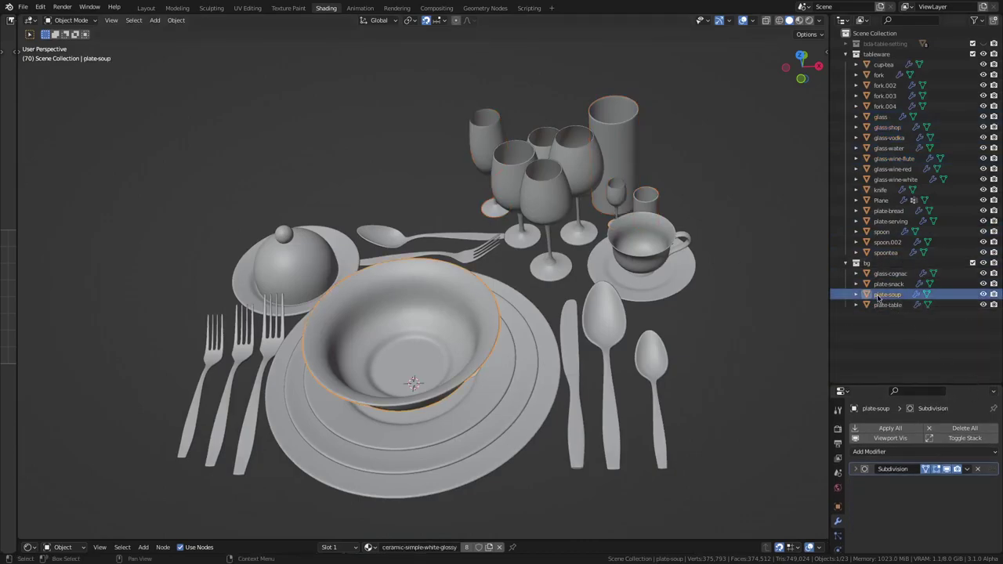
drag(866, 296, 871, 61)
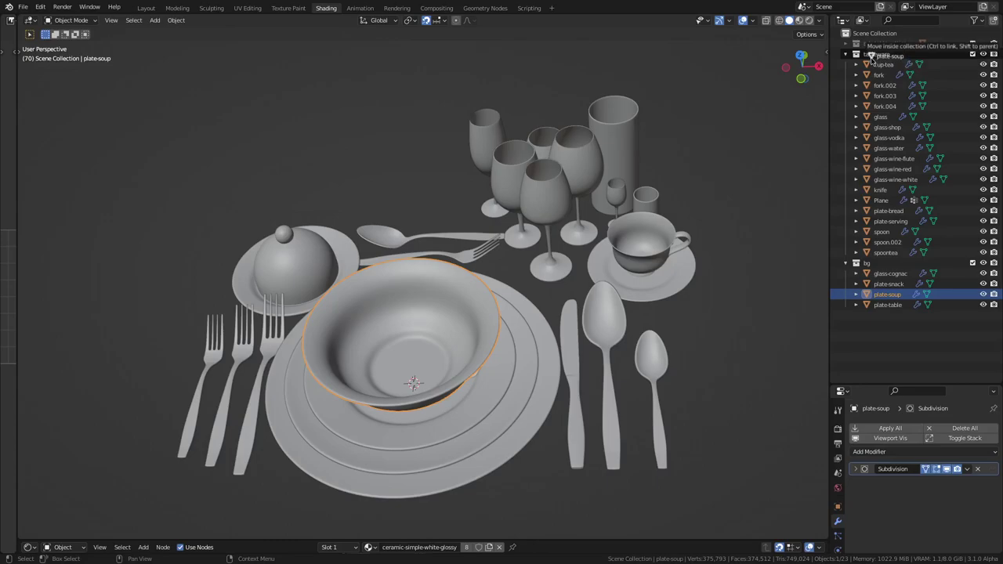
Move Plane into bg, and plate-snack and plate-table into tableware
middle_drag(438, 329, 474, 319)
shift+click(479, 329)
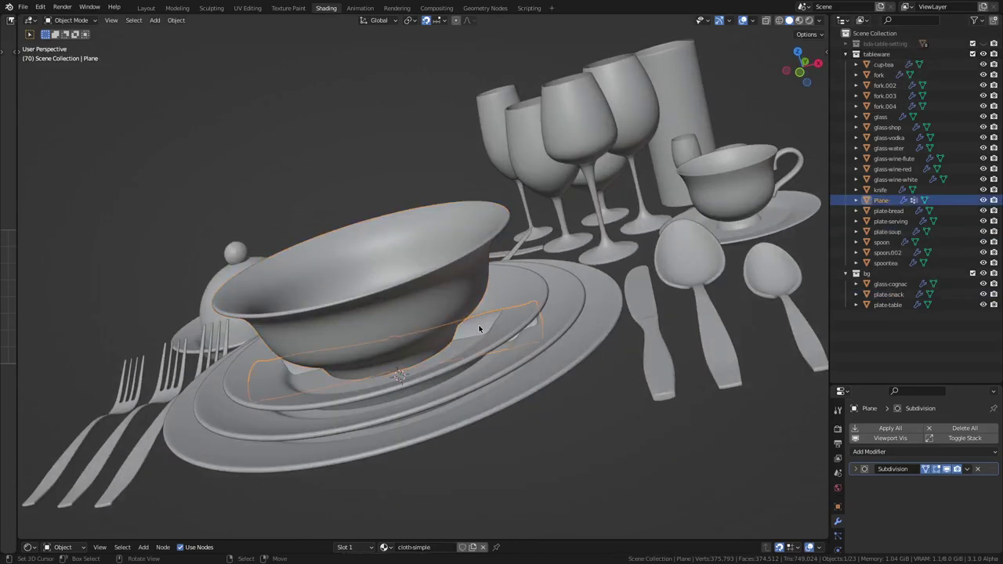
drag(881, 201, 871, 276)
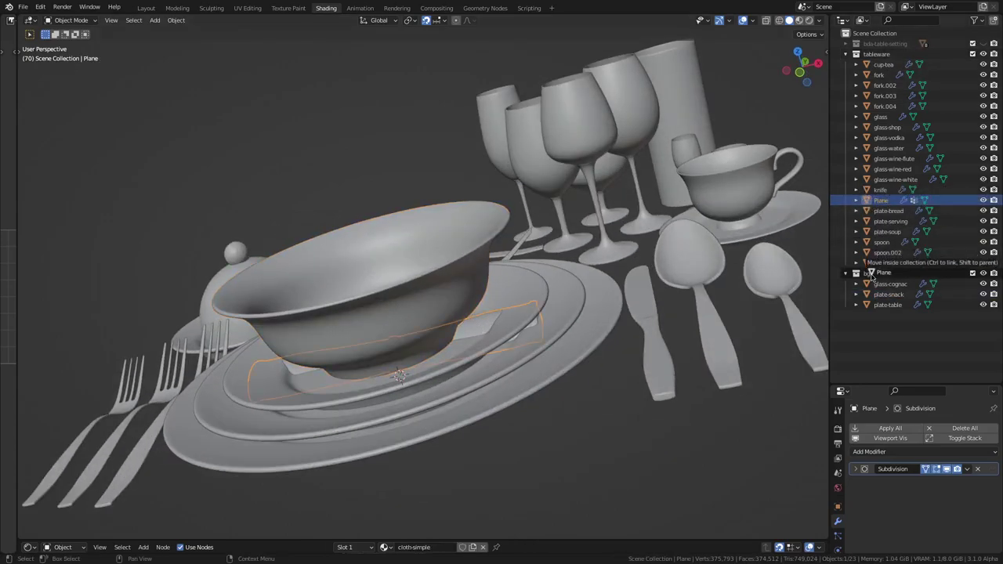
scroll(578, 311, down, 3)
click(889, 294)
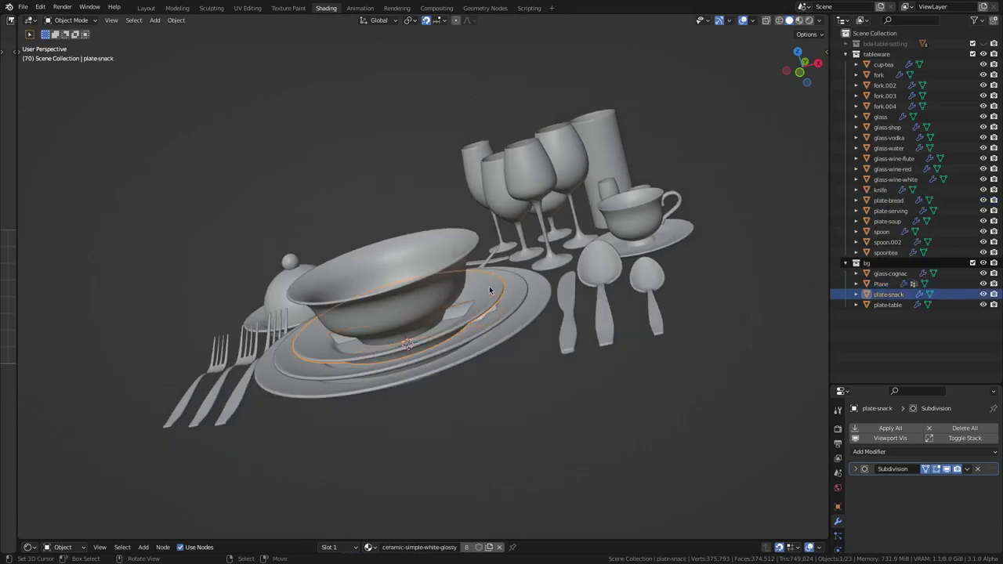
ctrl+click(888, 305)
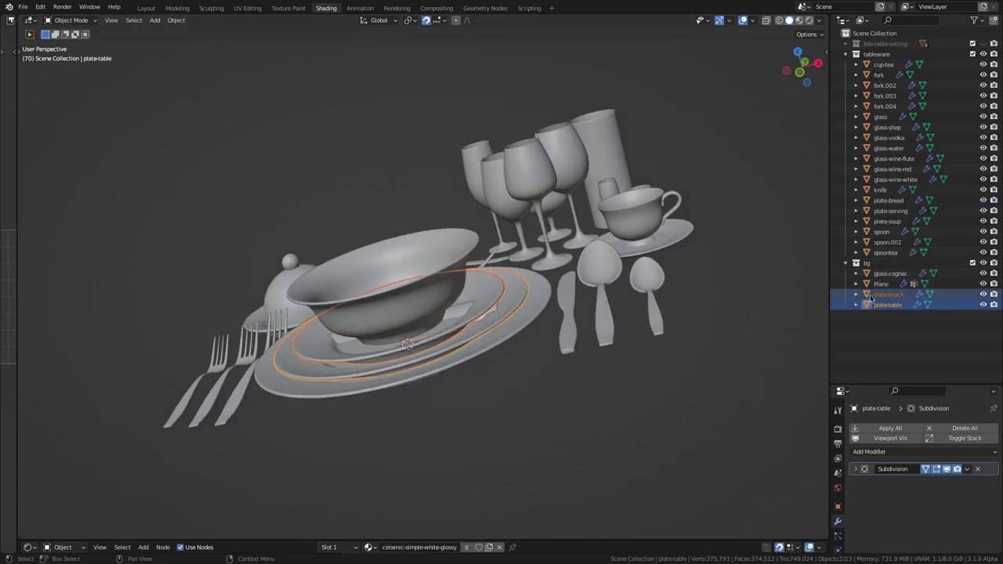
drag(871, 299, 873, 59)
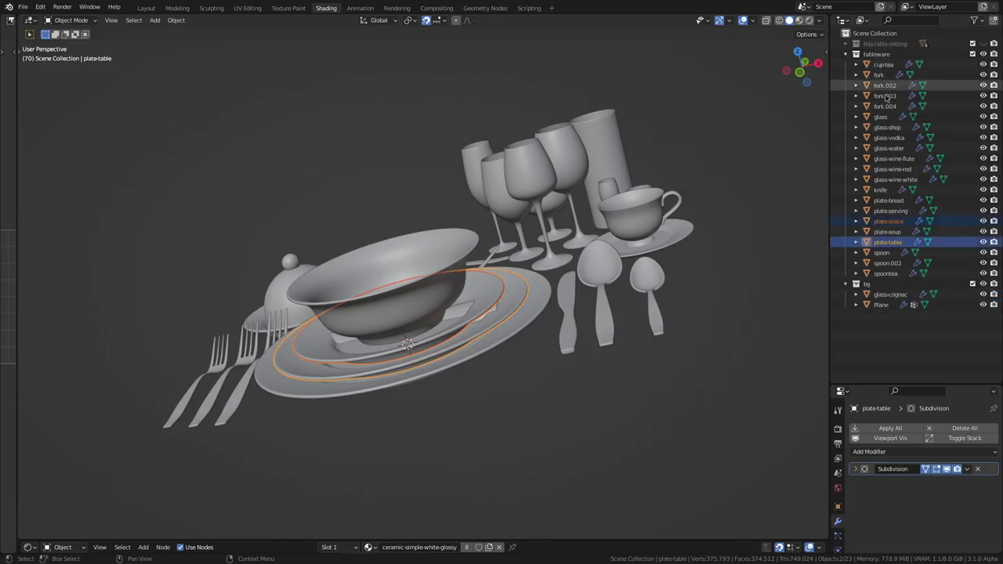
Clear the selection and exclude the bg collection from the scene
click(598, 227)
mouse_move(598, 228)
middle_down()
mouse_move(594, 288)
mouse_move(650, 304)
middle_up()
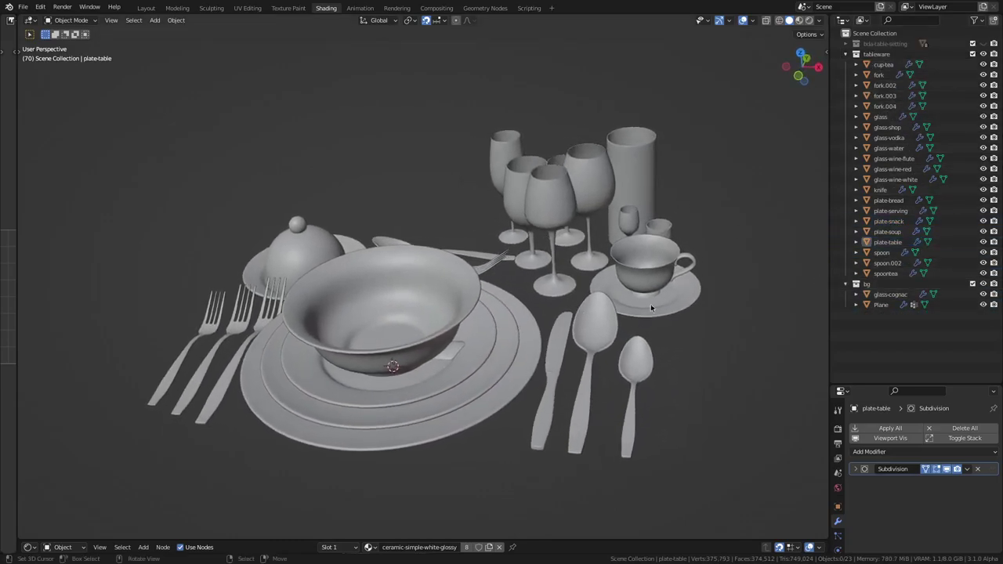
click(972, 282)
mouse_move(441, 303)
middle_down()
mouse_move(423, 236)
mouse_move(496, 286)
mouse_move(549, 293)
mouse_move(462, 290)
middle_up()
Enable the bda-table-setting collection in the Outliner
key(ctrl+alt+space)
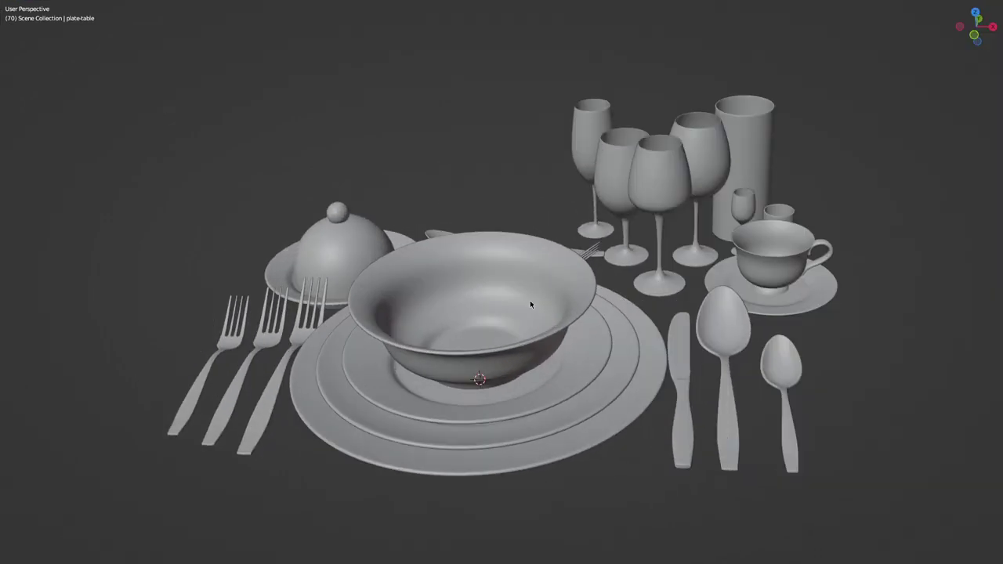
key(ctrl+alt+space)
scroll(621, 267, down, 3)
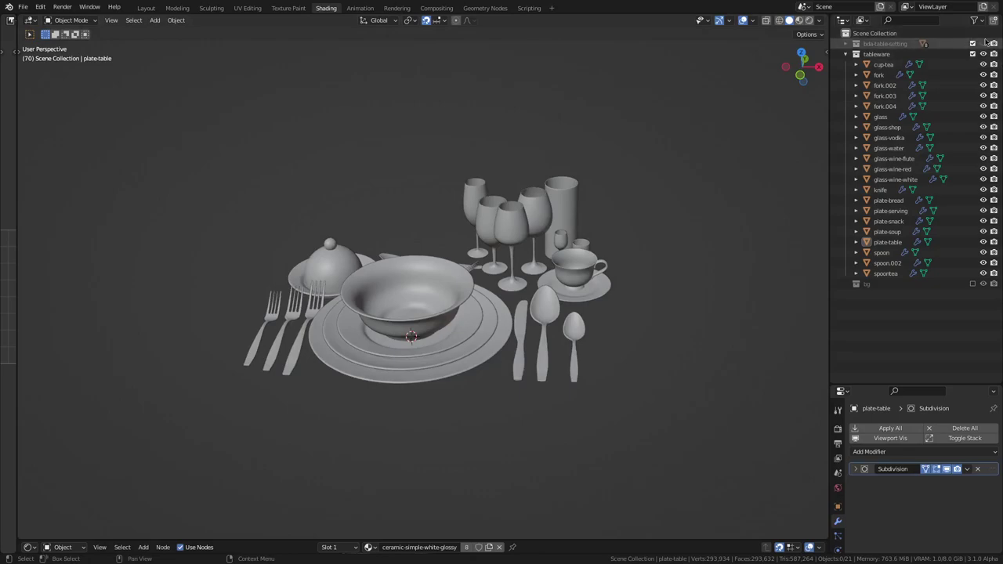
click(976, 282)
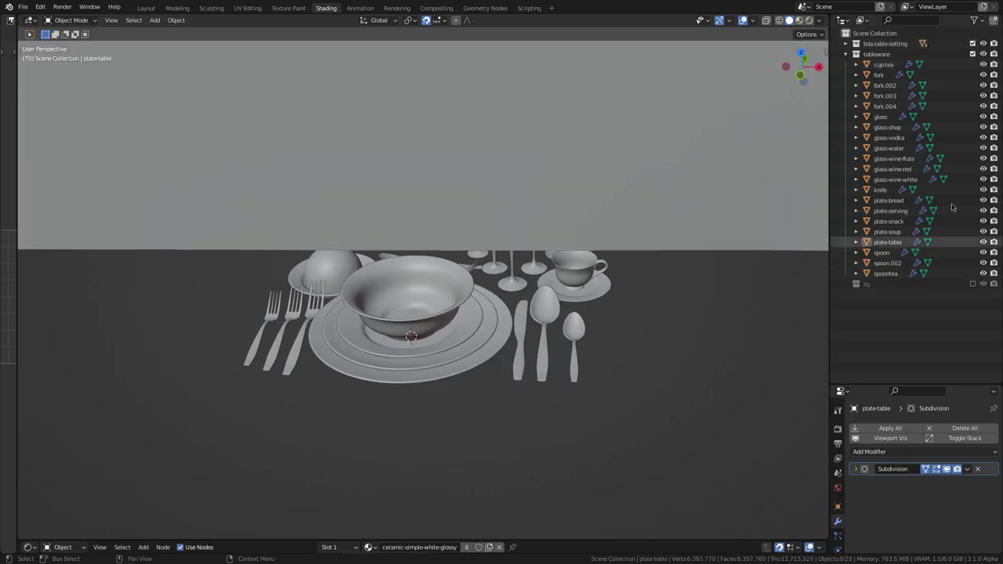
Hide the tableware collection in the viewport and collapse its contents
click(984, 54)
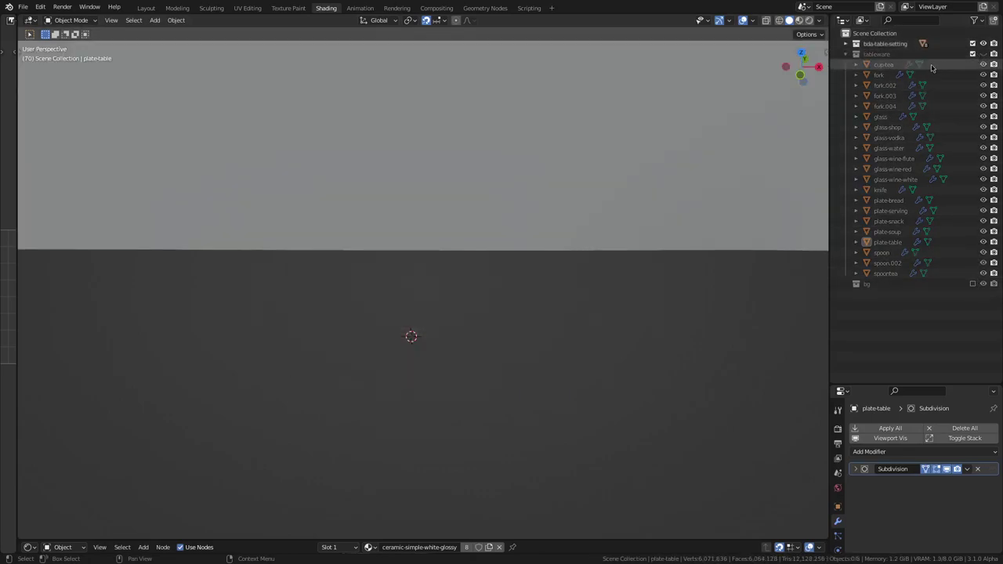
click(845, 54)
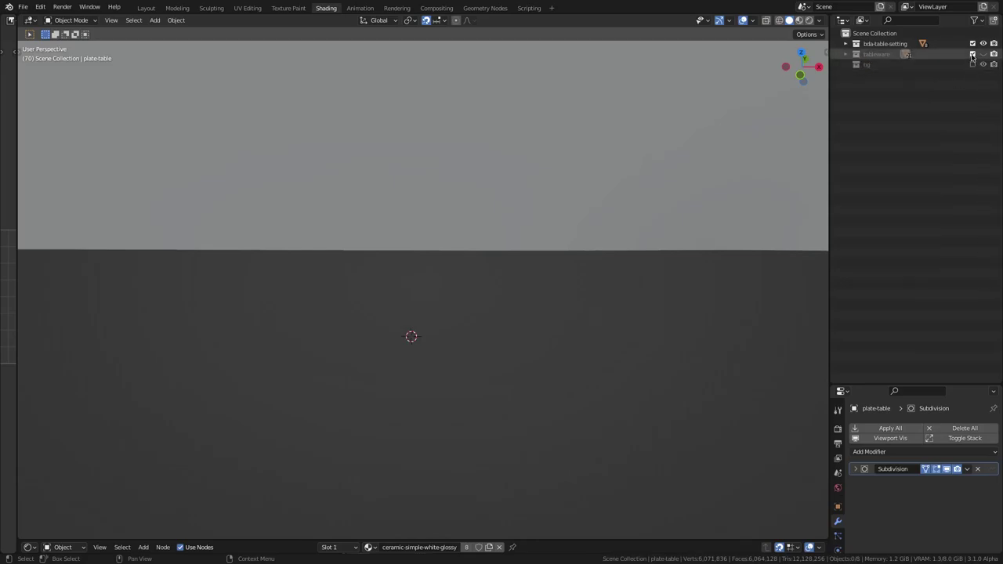
scroll(482, 261, down, 1)
scroll(482, 261, down, 5)
scroll(517, 251, up, 2)
scroll(494, 306, up, 3)
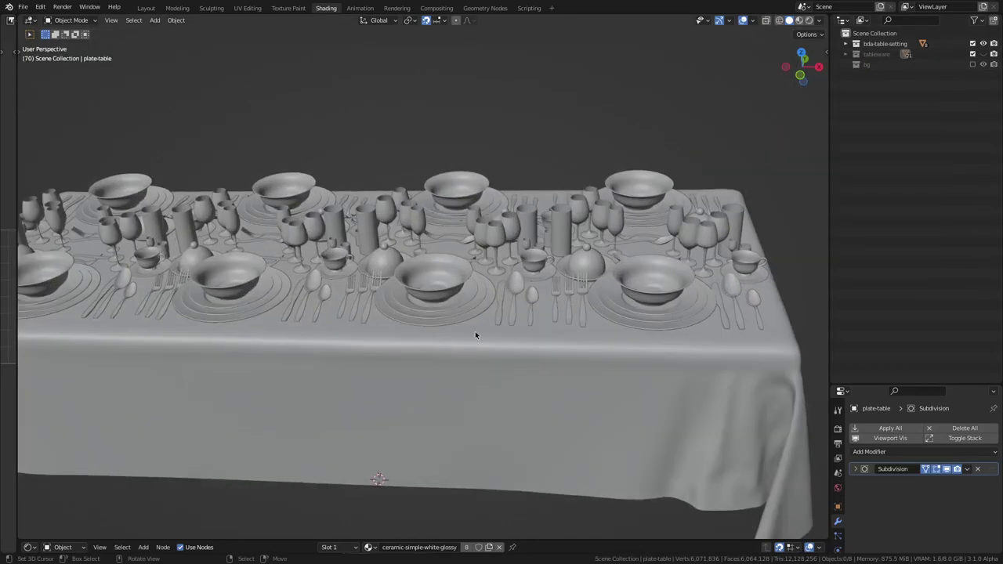
scroll(408, 353, up, 3)
scroll(329, 376, up, 2)
scroll(431, 342, up, 3)
Orbit low over the rectangular table to inspect the tablecloth edge
mouse_move(432, 343)
middle_down()
mouse_move(553, 314)
mouse_move(541, 352)
mouse_move(531, 352)
middle_up()
scroll(530, 352, down, 2)
scroll(446, 331, down, 2)
mouse_move(446, 331)
middle_down()
mouse_move(568, 301)
mouse_move(215, 258)
mouse_move(499, 324)
mouse_move(503, 262)
middle_up()
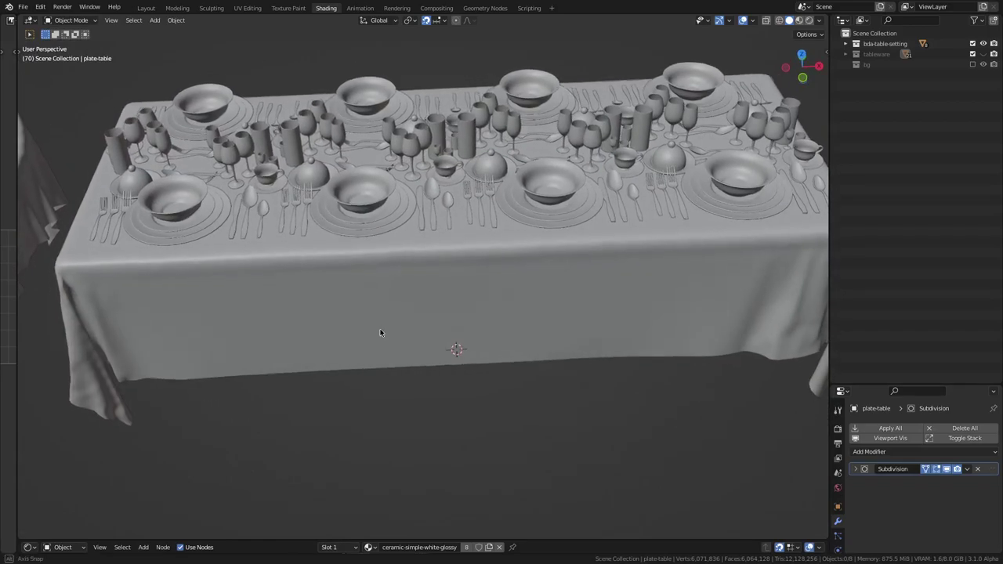
middle_drag(381, 332, 383, 194)
Unhide tableware, trial-lift the fork vertically, then undo the move
click(983, 54)
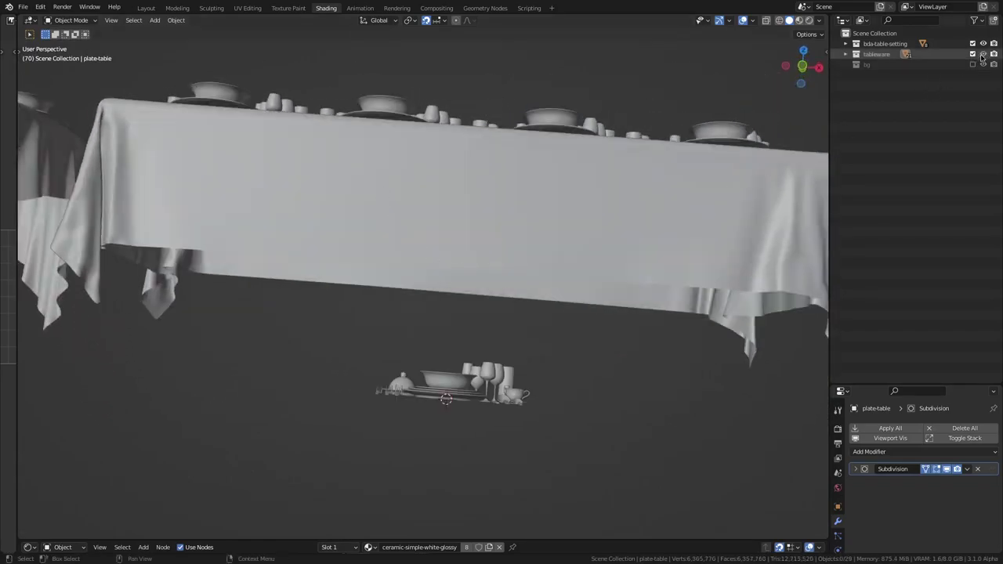
middle_drag(470, 329, 497, 316)
scroll(497, 316, up, 4)
click(399, 360)
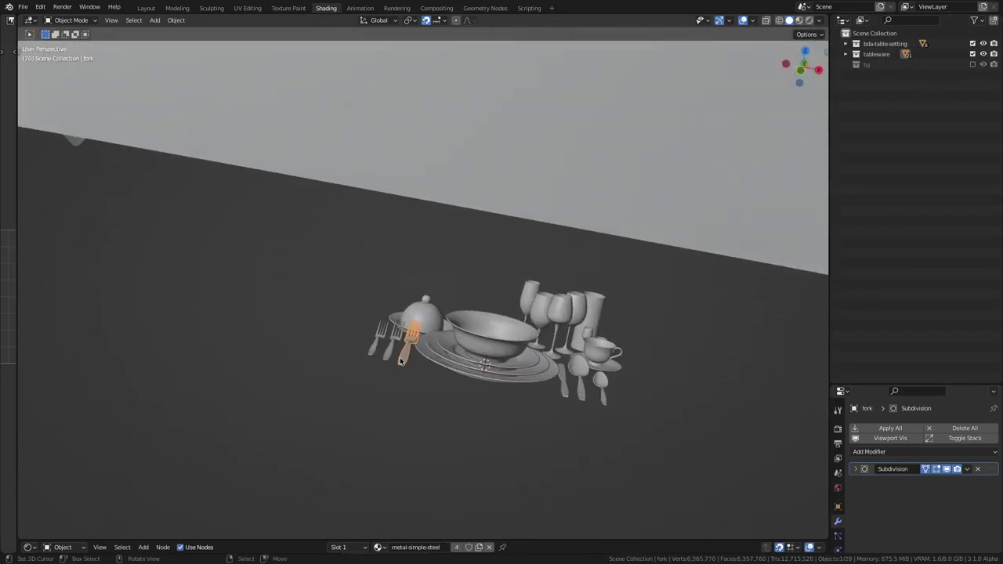
scroll(423, 360, down, 4)
middle_drag(439, 353, 462, 360)
key(g)
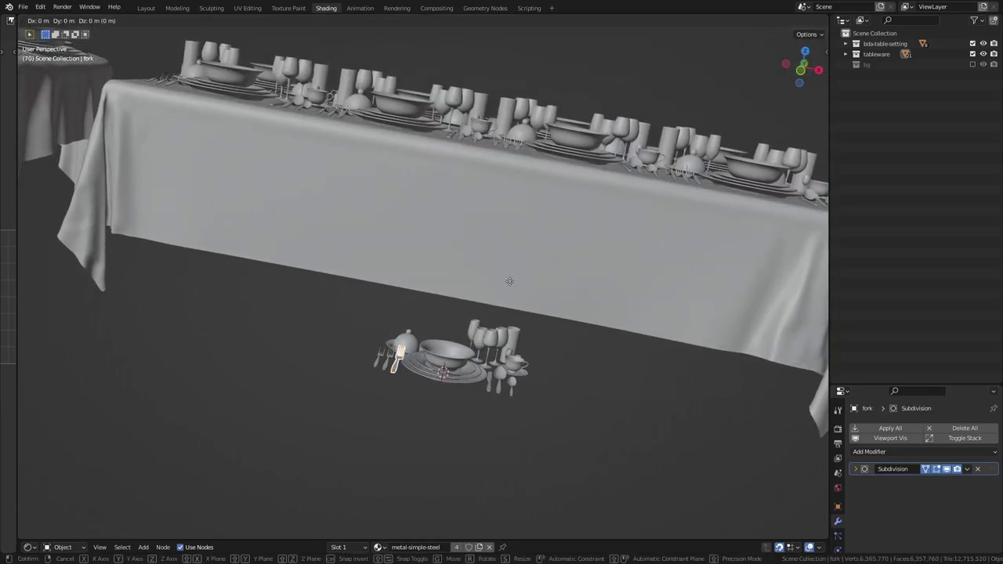
key(z)
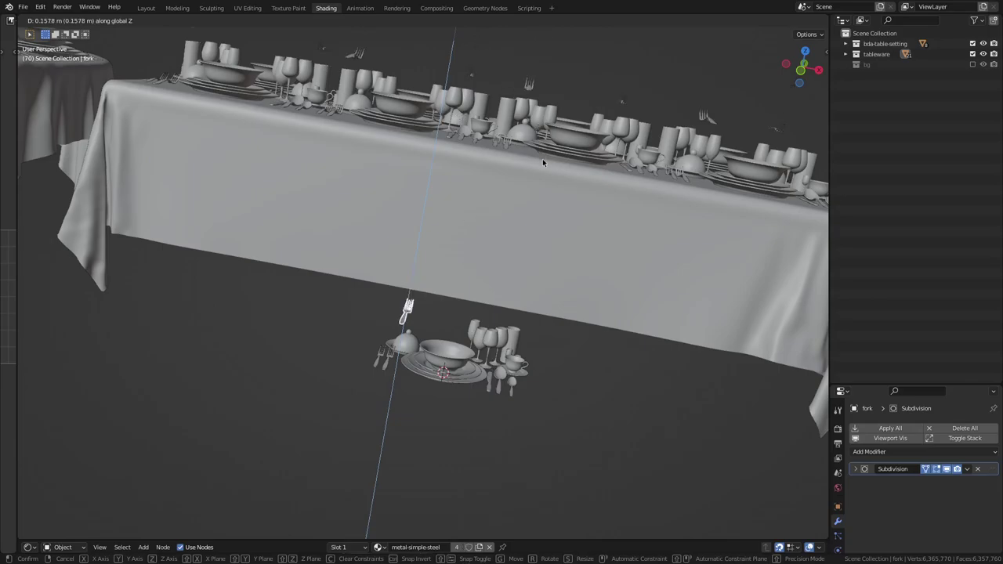
click(536, 217)
scroll(536, 217, down, 3)
mouse_move(517, 285)
middle_down()
mouse_move(390, 337)
mouse_move(431, 400)
mouse_move(567, 342)
mouse_move(422, 327)
mouse_move(476, 280)
mouse_move(487, 312)
mouse_move(477, 425)
middle_up()
key(ctrl+z)
Raise the soup bowl along Z so it sits on the plates
click(475, 452)
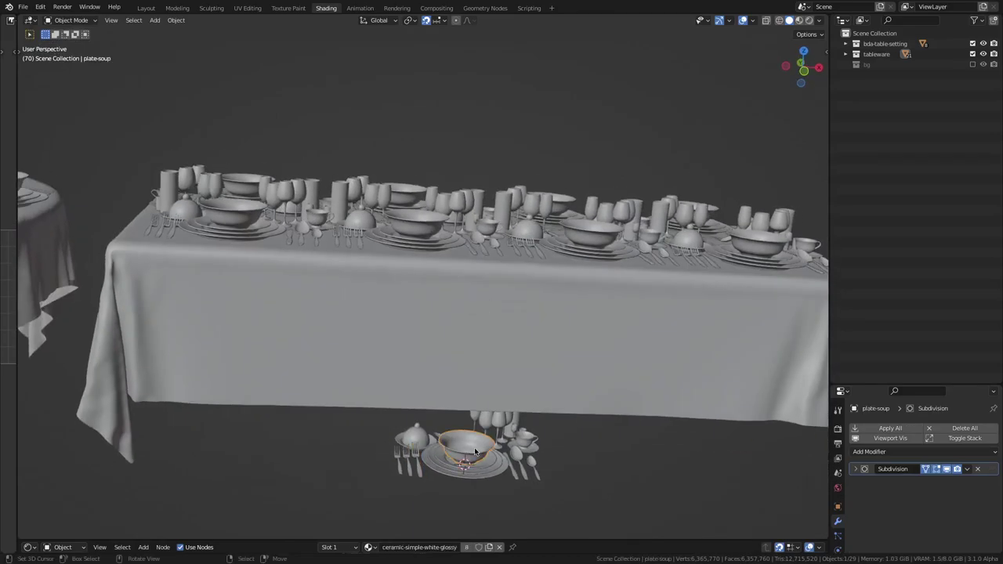
key(g)
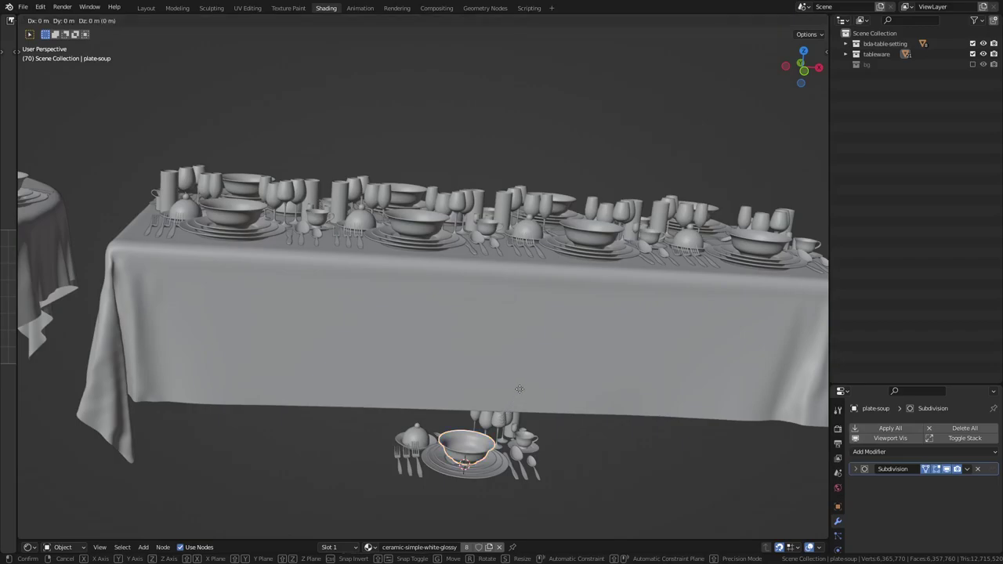
key(z)
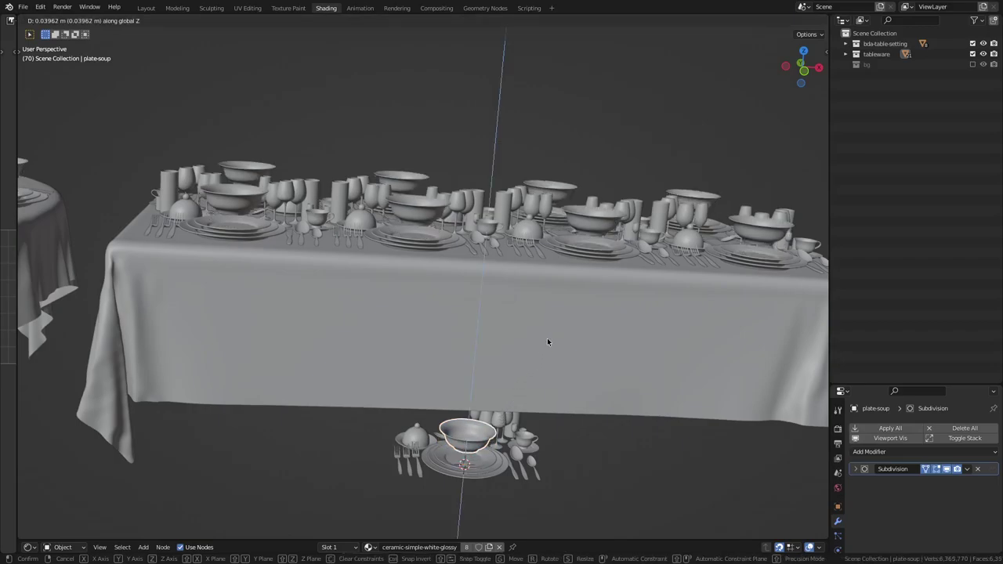
click(547, 342)
middle_drag(547, 341, 489, 308)
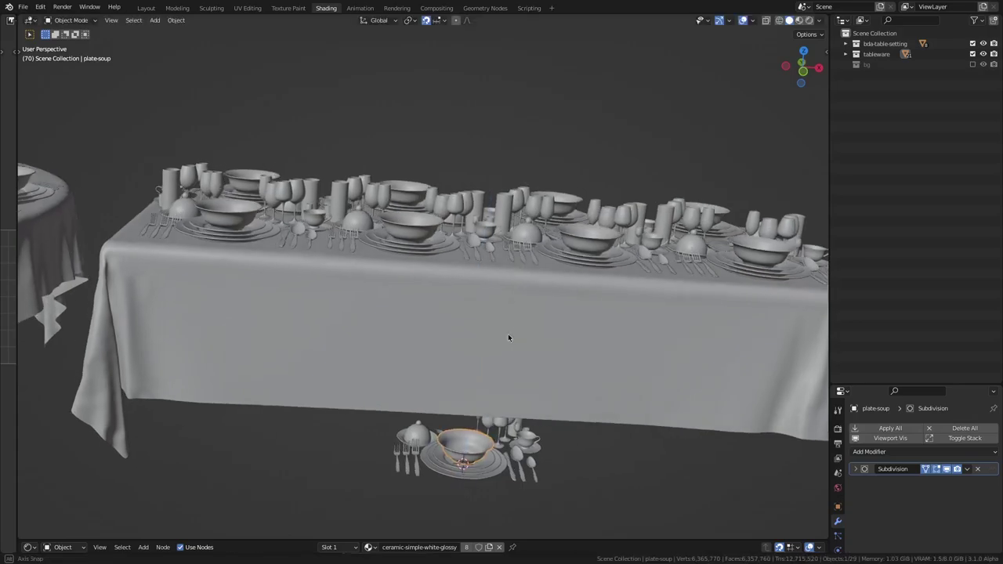
Exclude the tableware collection and view the tables in Material Preview shading
click(972, 54)
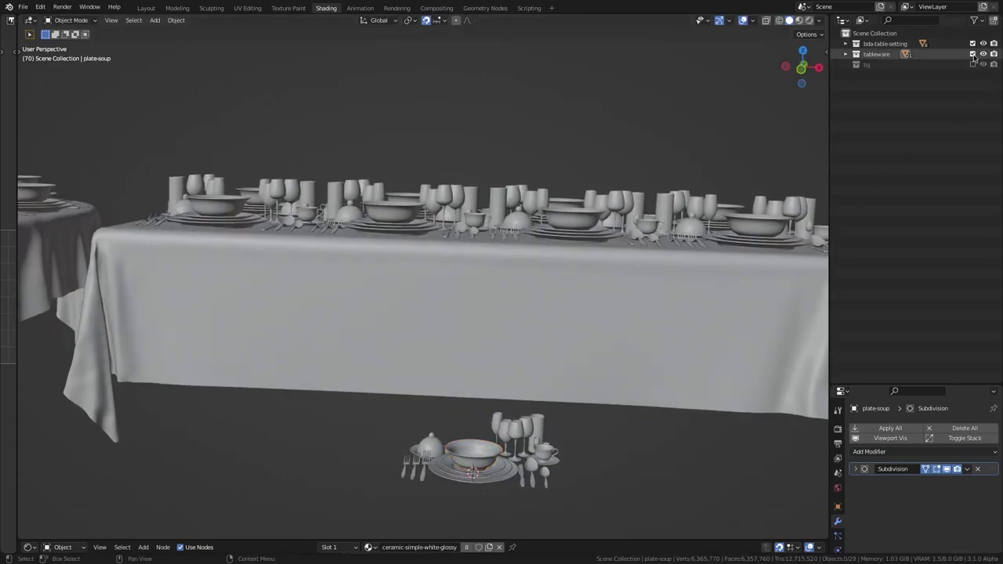
middle_drag(629, 125, 553, 199)
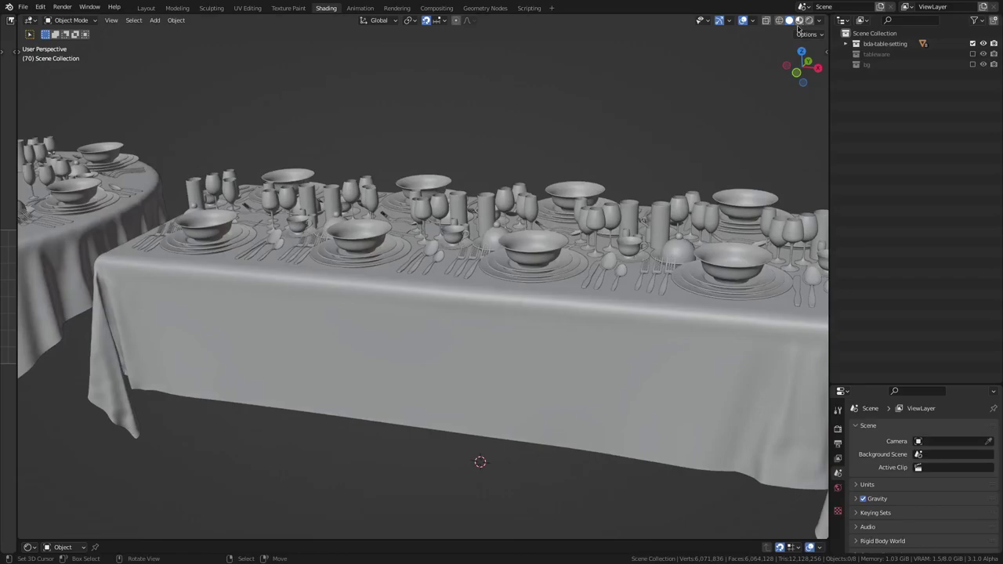
click(798, 21)
middle_drag(565, 366, 535, 373)
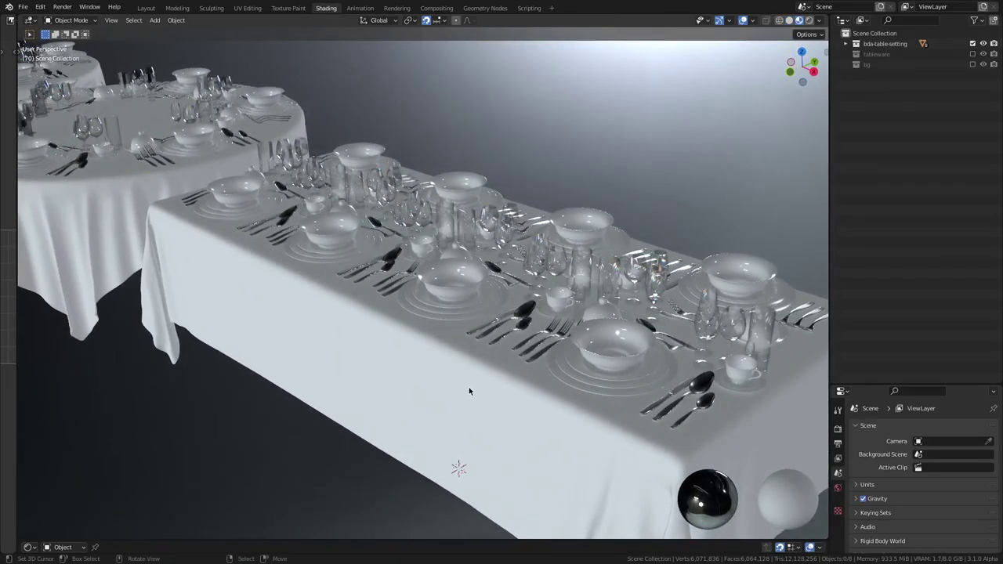